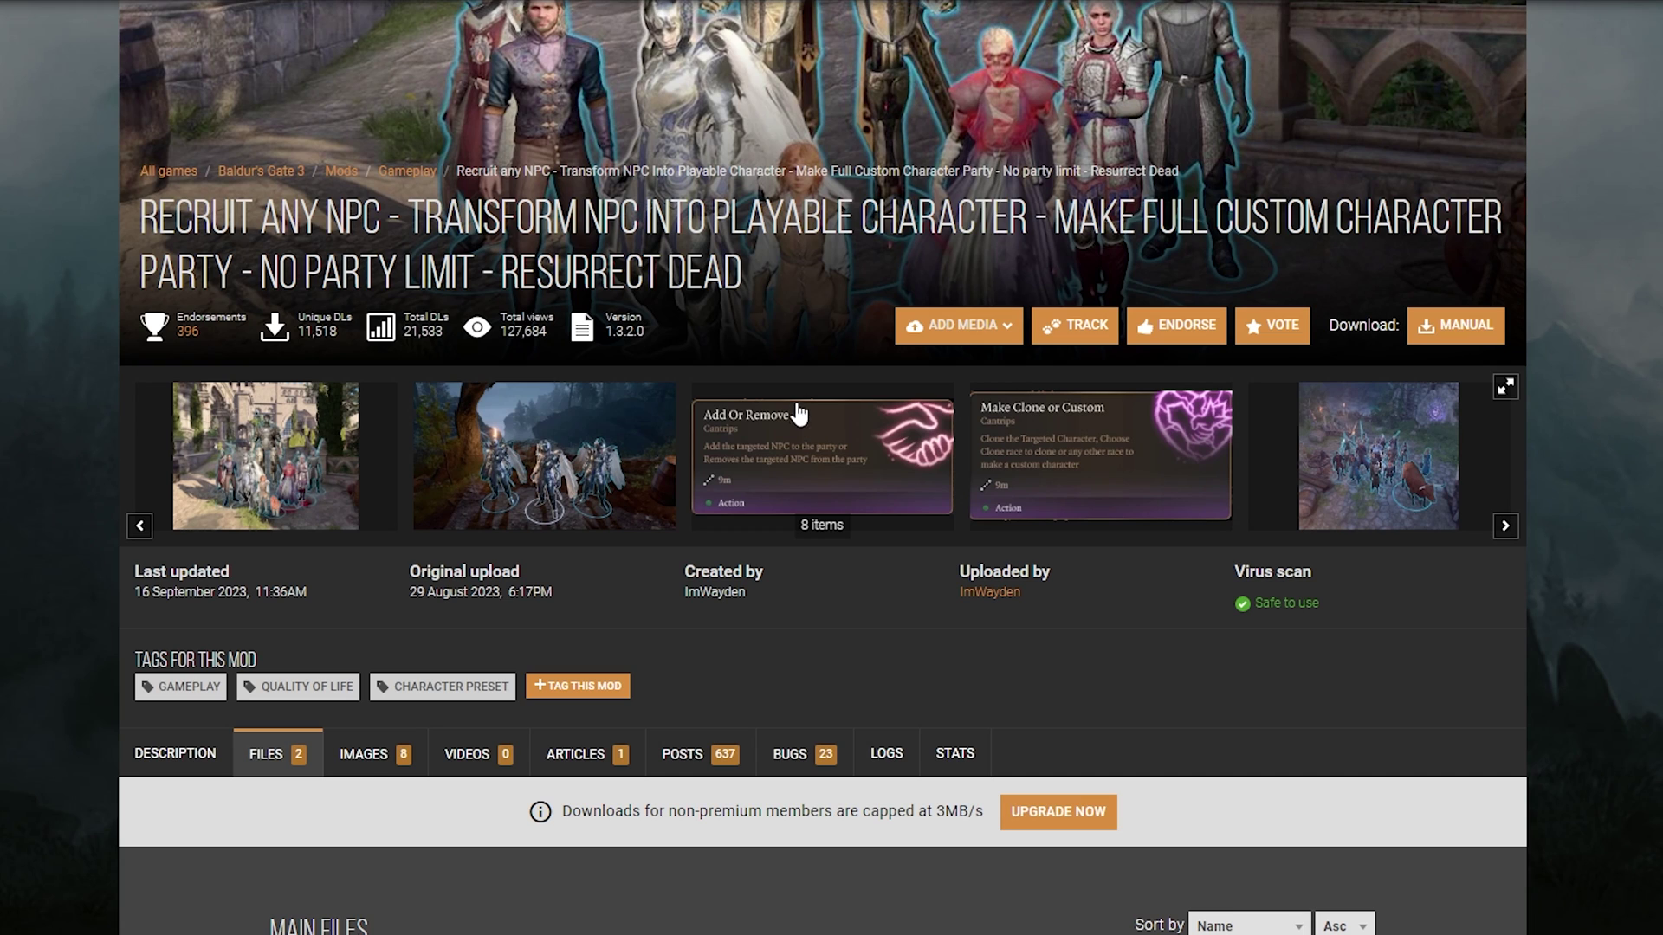
View the enlarged preview images of the Make Clone or Custom and Add Or Remove cantrips on the mod page
{"action": "left_click", "coordinate": [863, 482]}
{"action": "left_click", "coordinate": [1118, 455]}
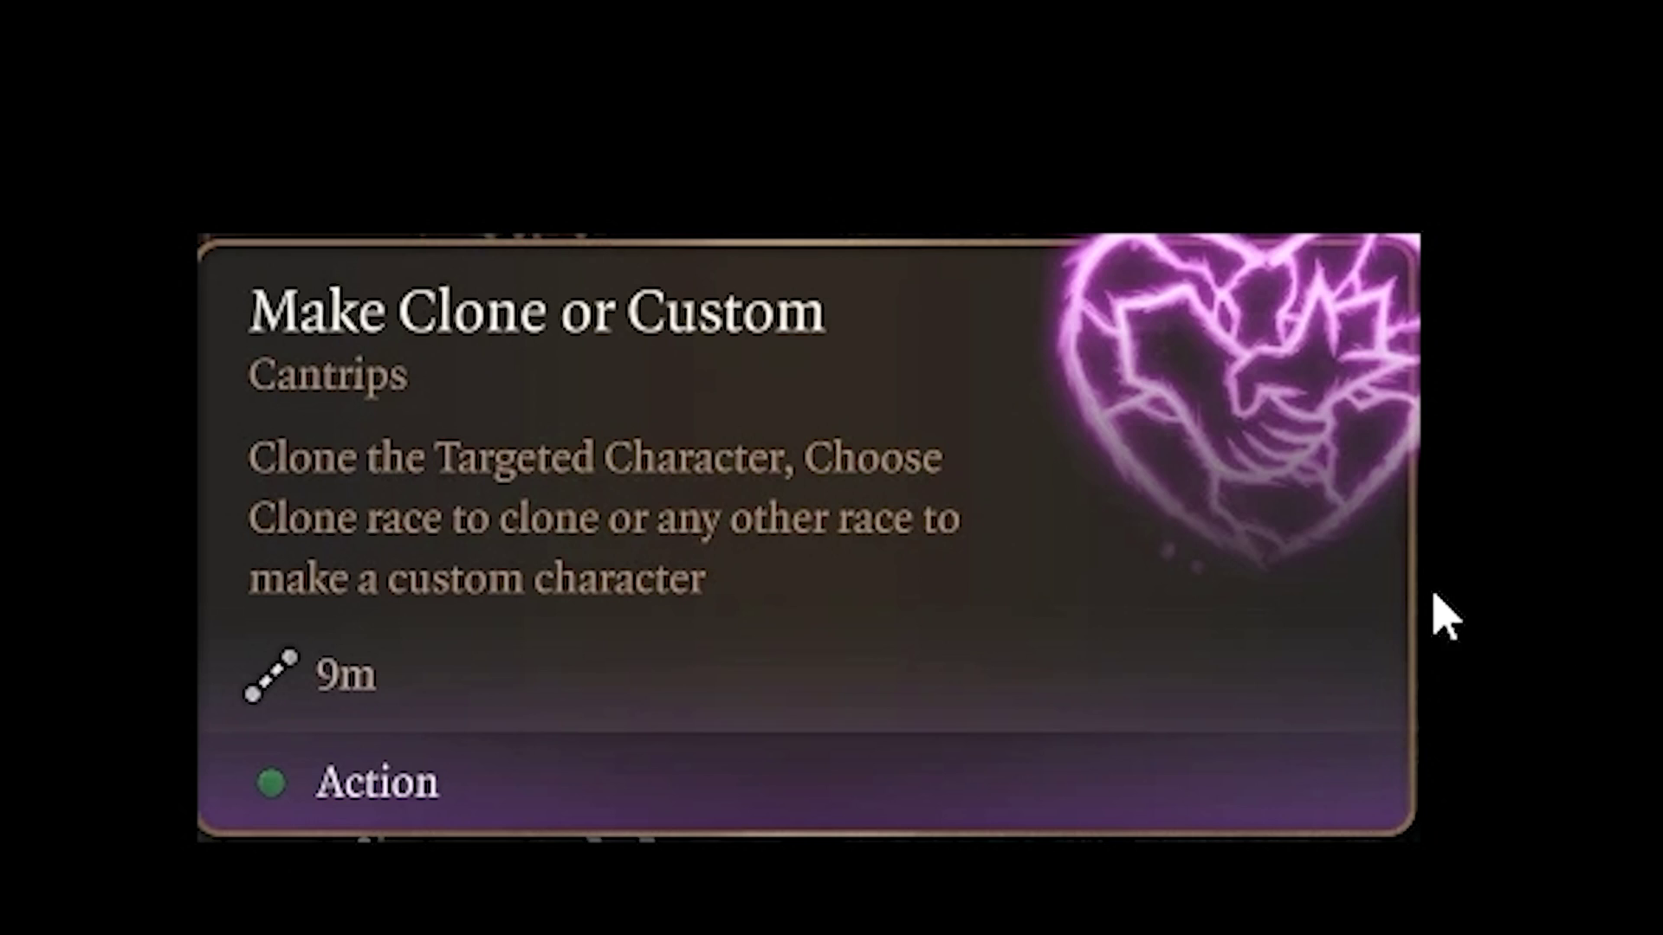
{"action": "left_click", "coordinate": [1656, 240]}
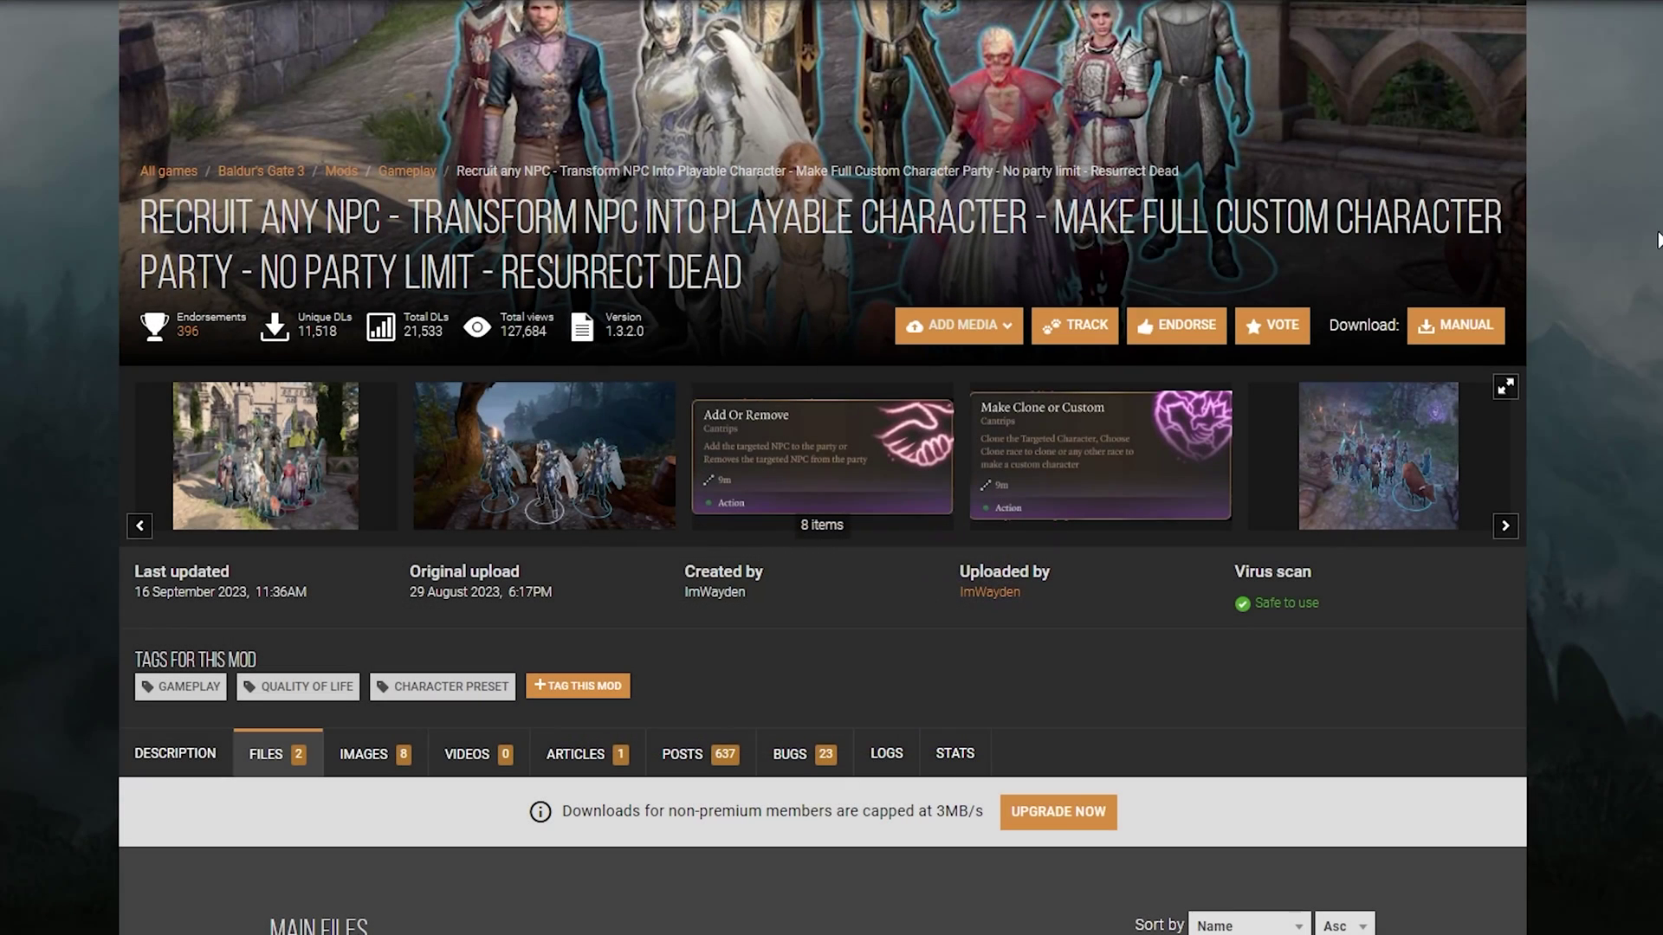
{"action": "left_click", "coordinate": [794, 470]}
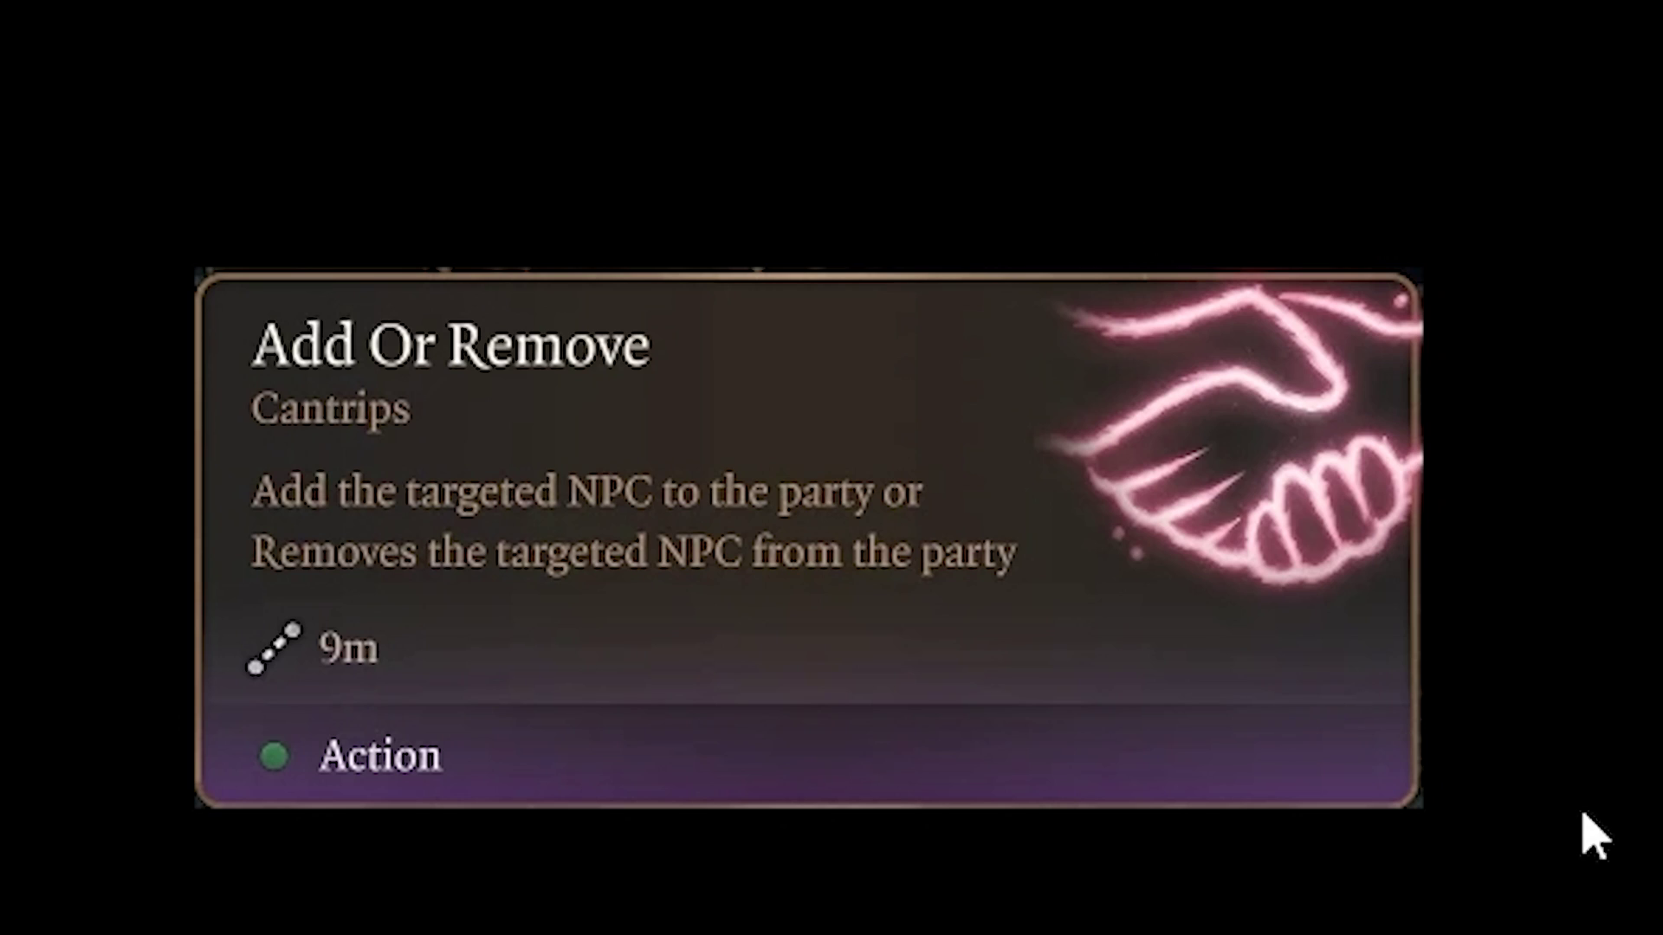
{"action": "left_click", "coordinate": [1635, 223]}
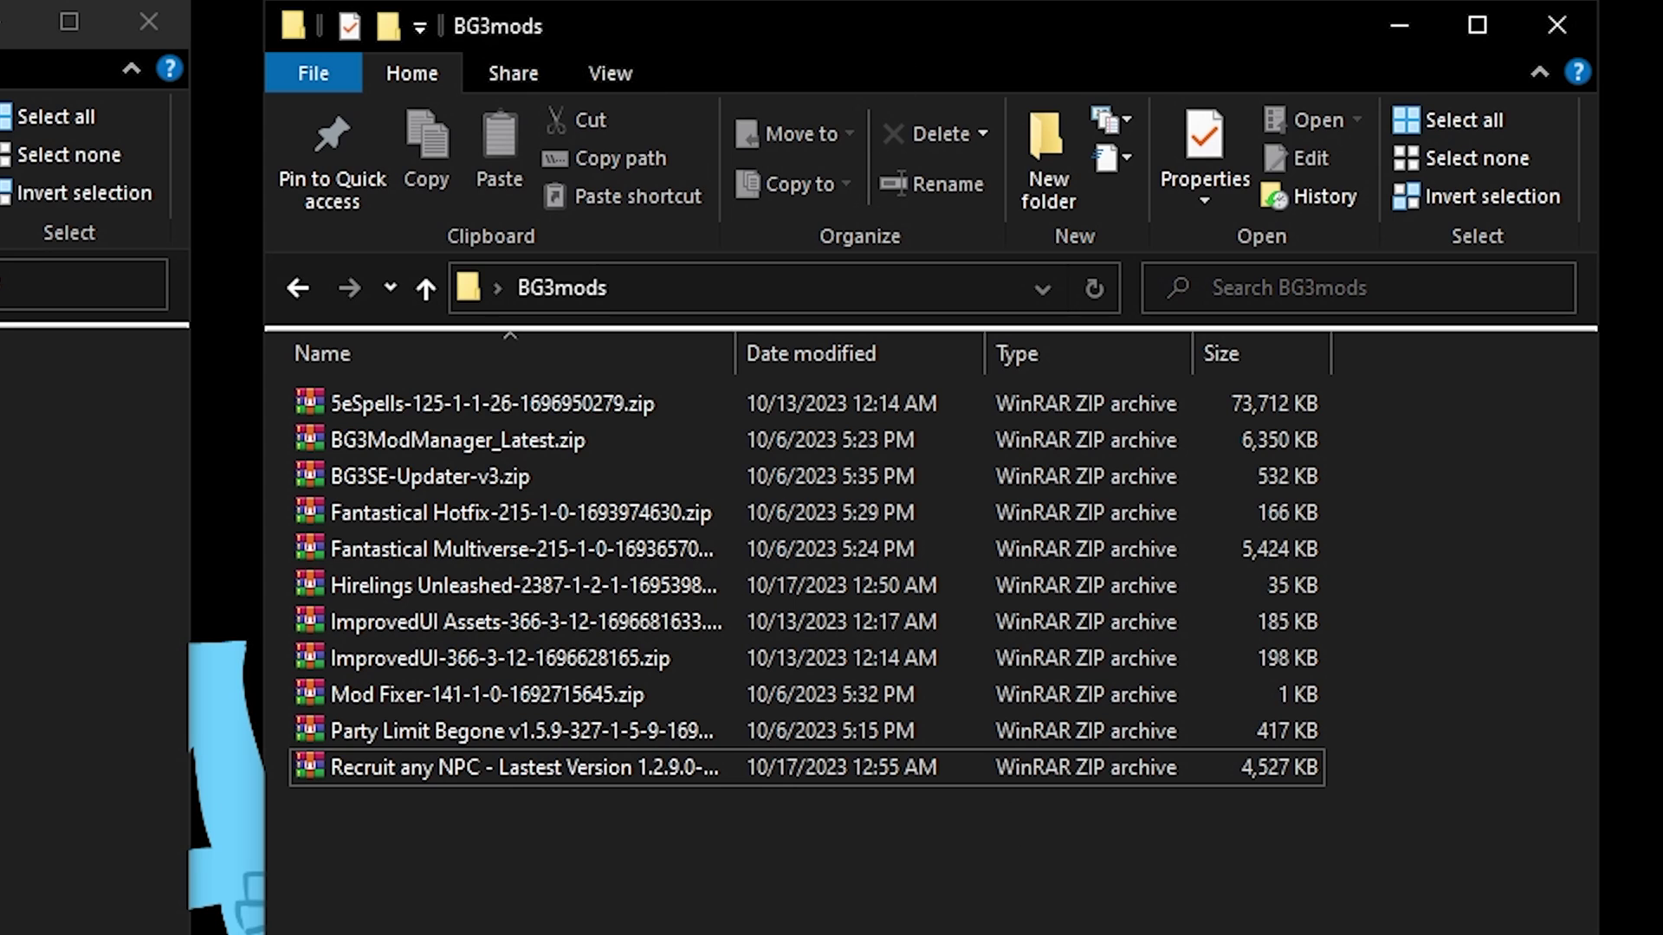
Extract all the mod ZIP archives in the BG3mods folder, each into its own separate folder
{"action": "left_click", "coordinate": [421, 401]}
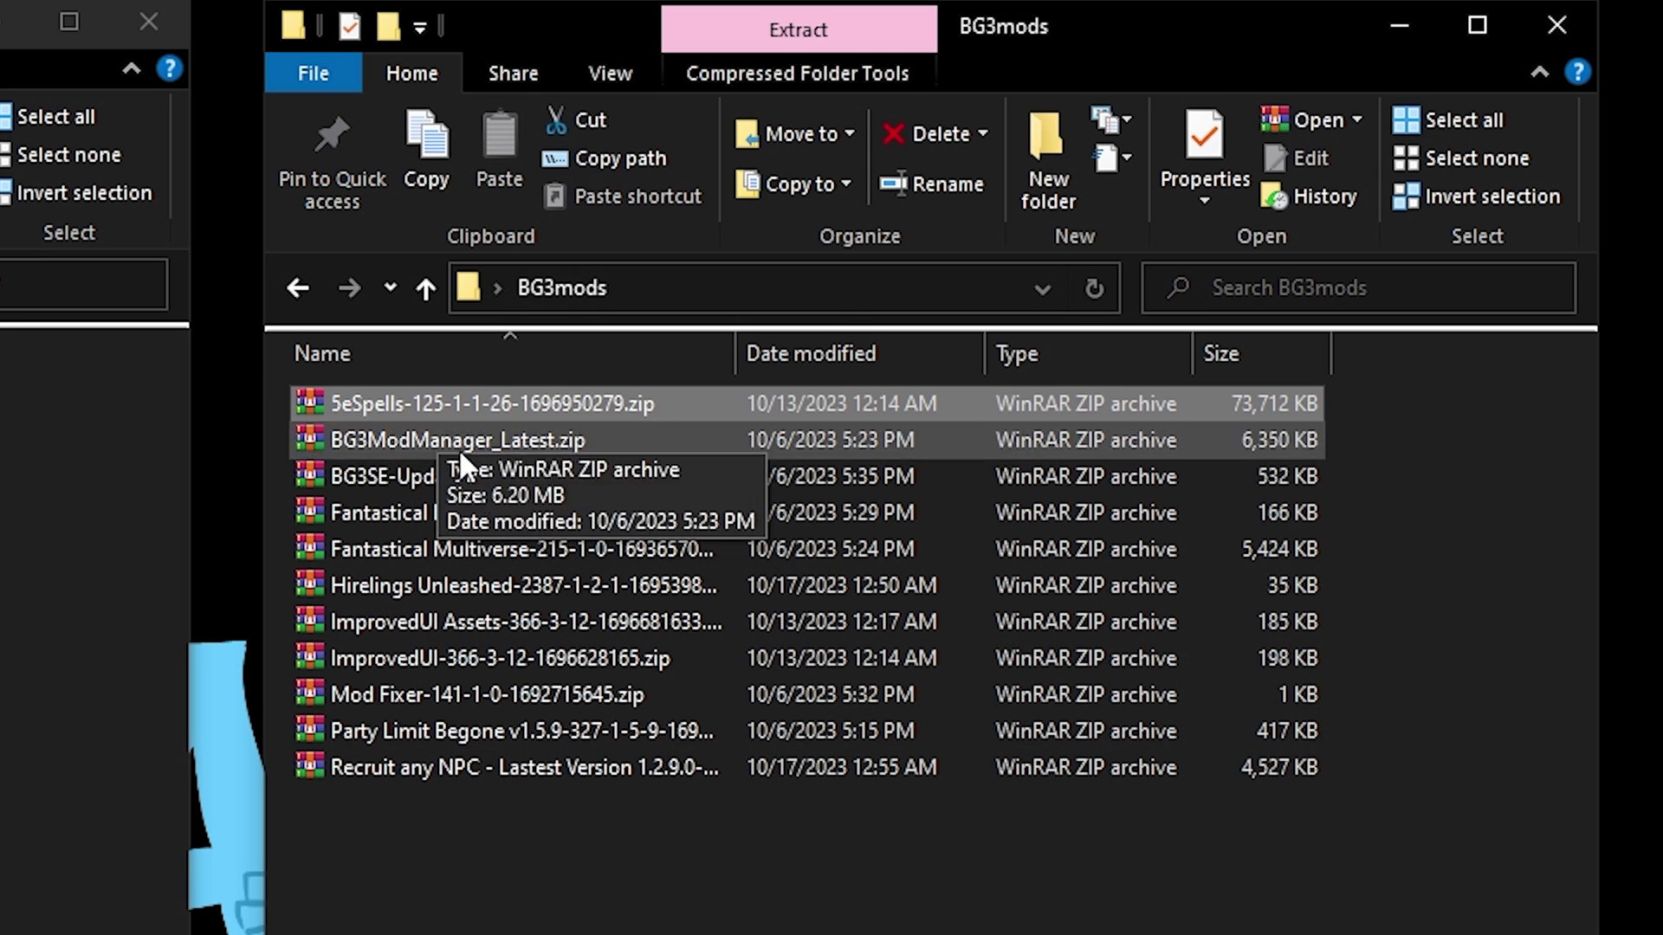
{"action": "left_click", "coordinate": [460, 780], "text": "shift"}
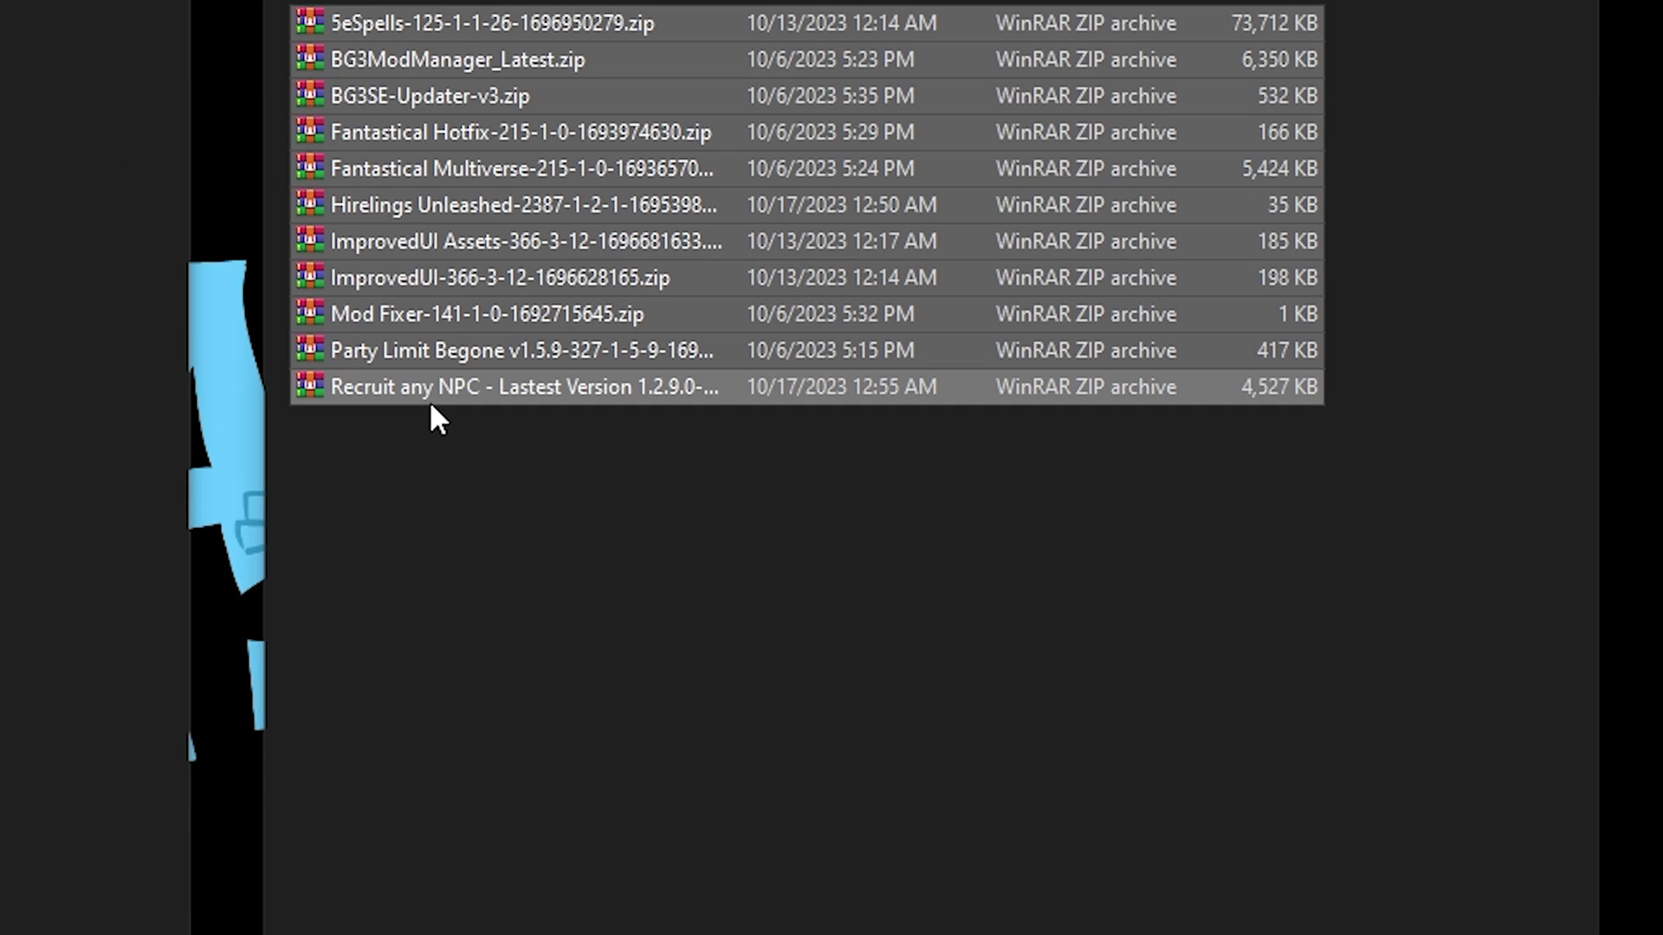
{"action": "right_click", "coordinate": [431, 779]}
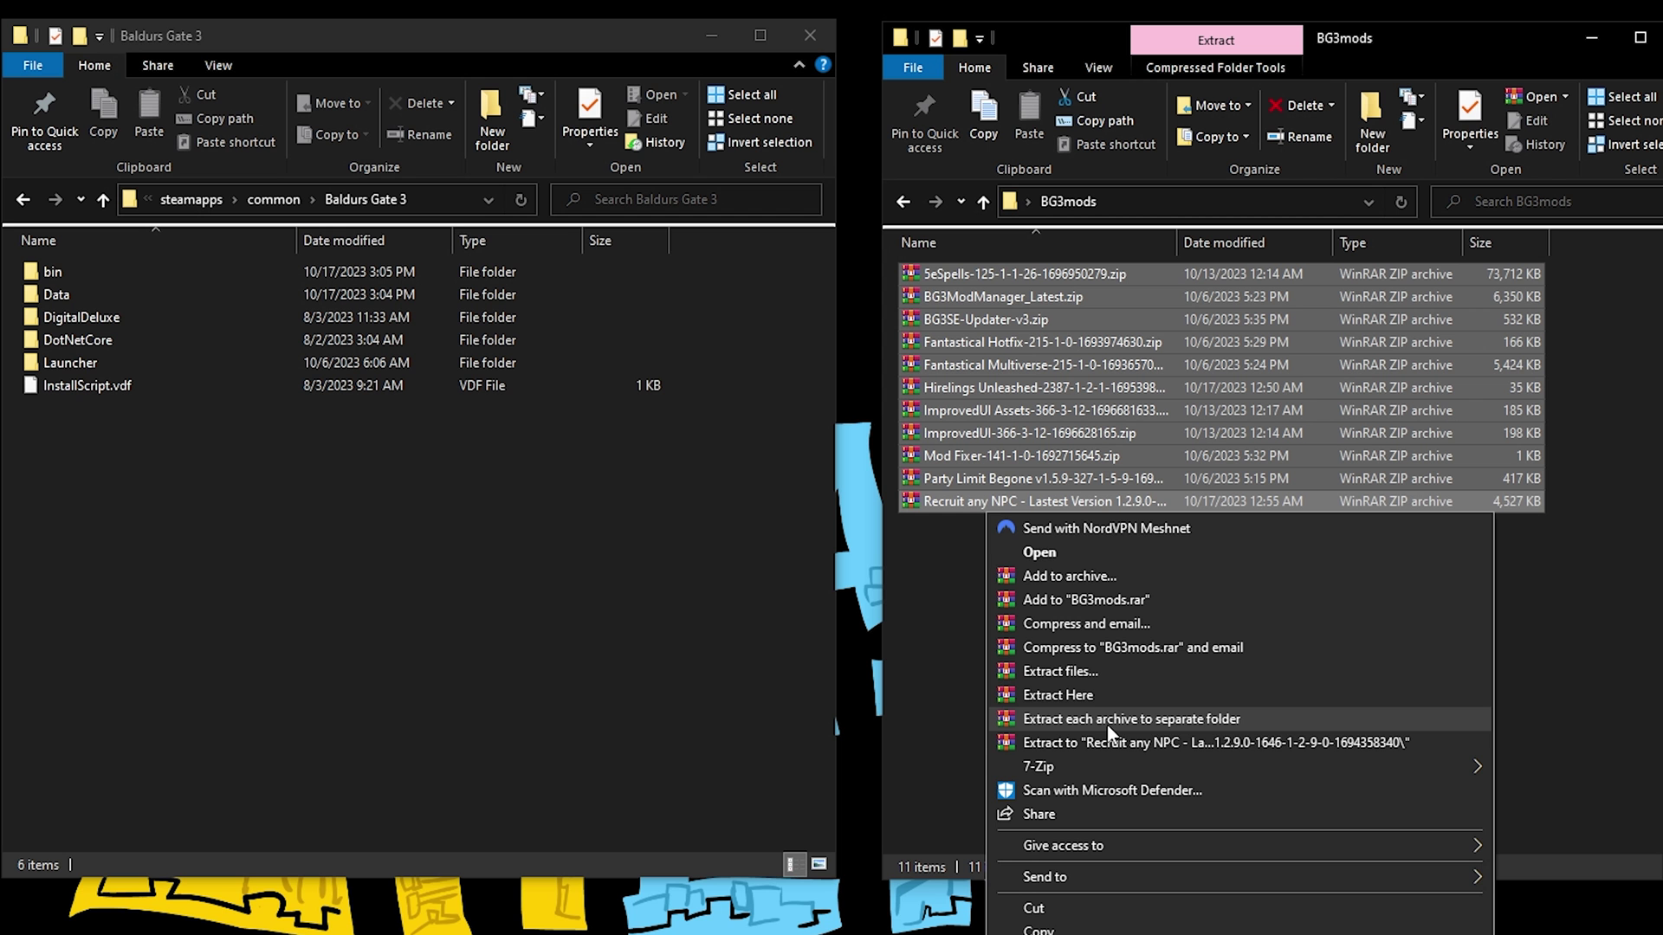
{"action": "left_click", "coordinate": [620, 737]}
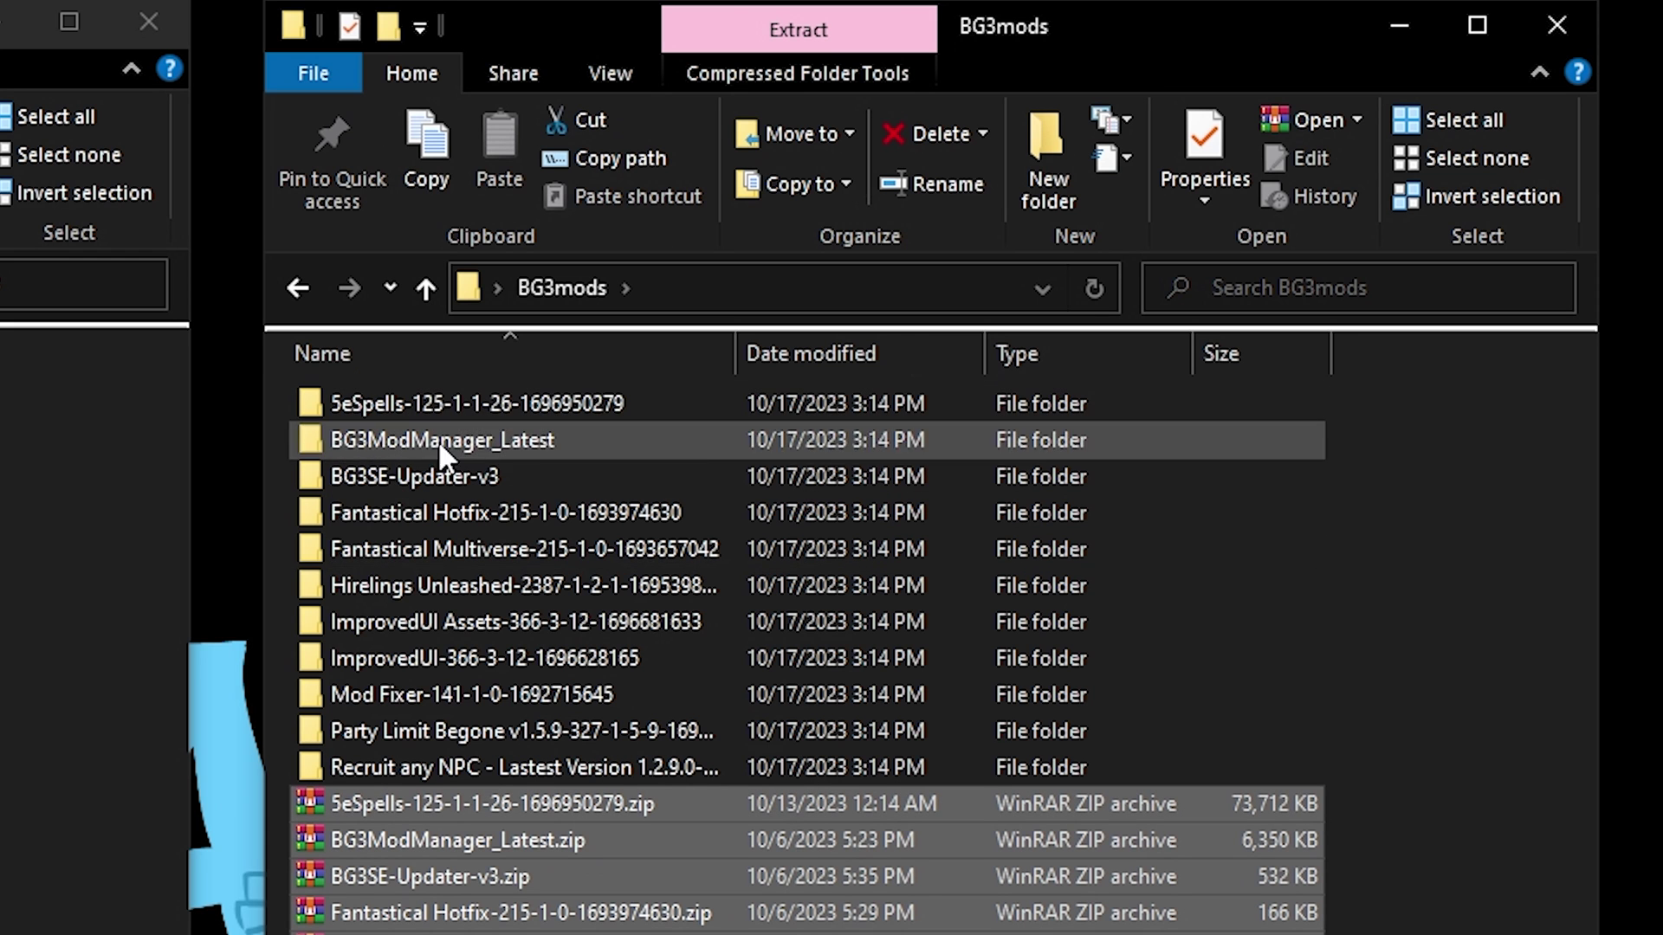
Launch BG3ModManager.exe from the BG3ModManager_Latest folder and update it to version 1.0.9.11
{"action": "left_click", "coordinate": [1178, 520]}
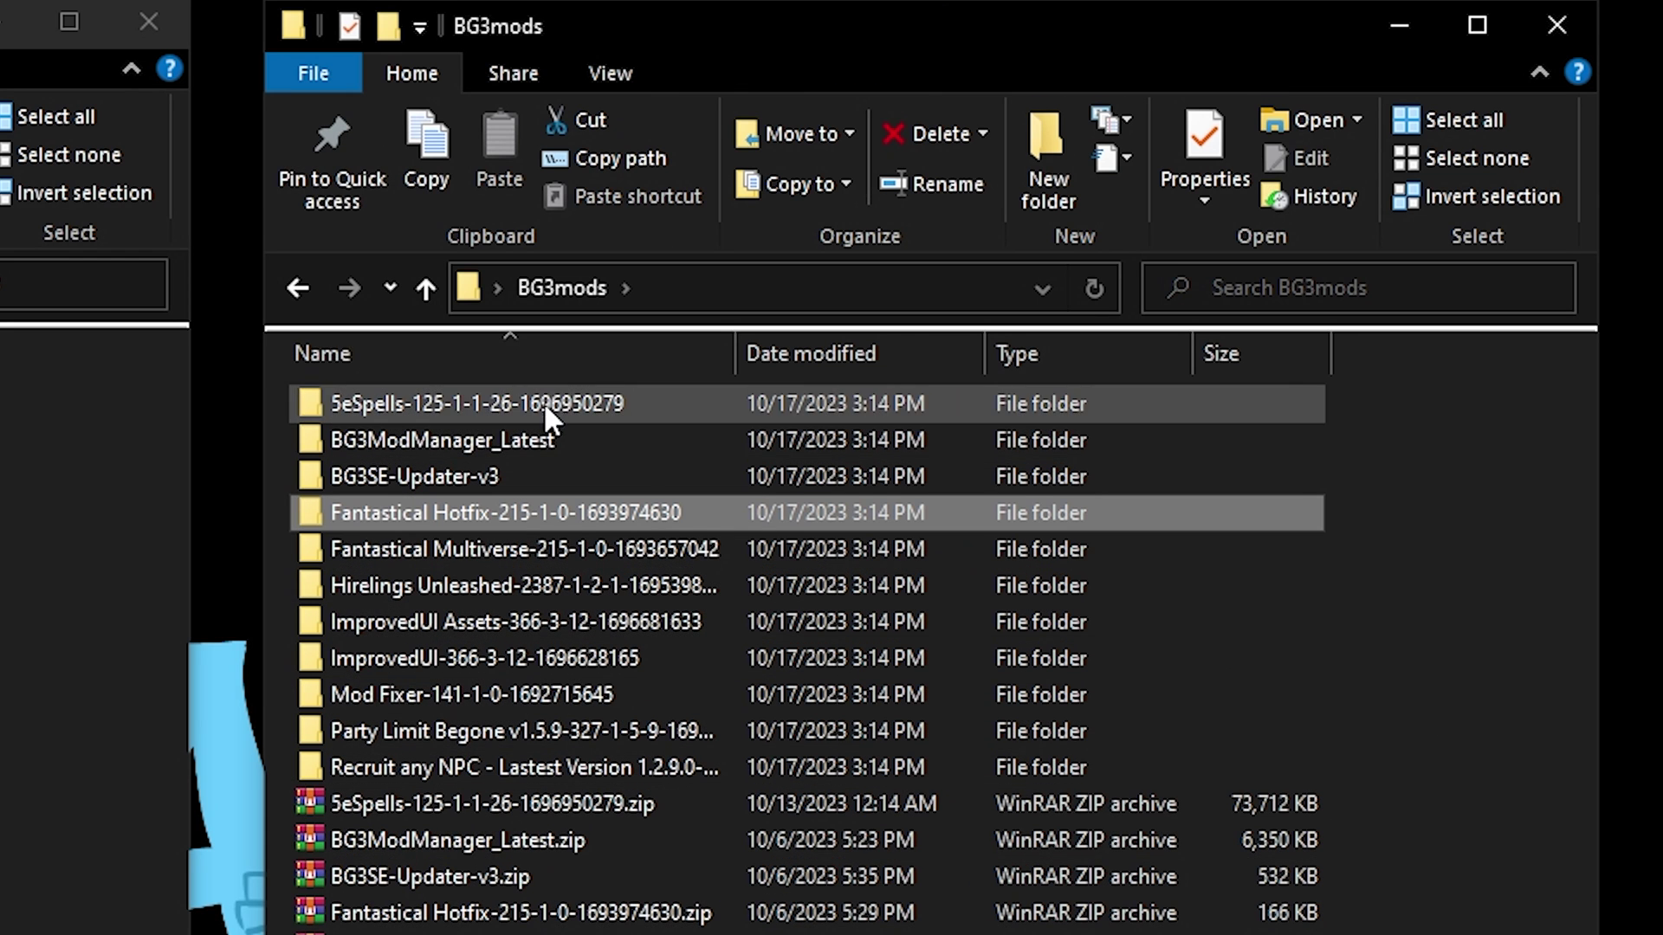
{"action": "left_click", "coordinate": [511, 475]}
{"action": "left_click", "coordinate": [1512, 580]}
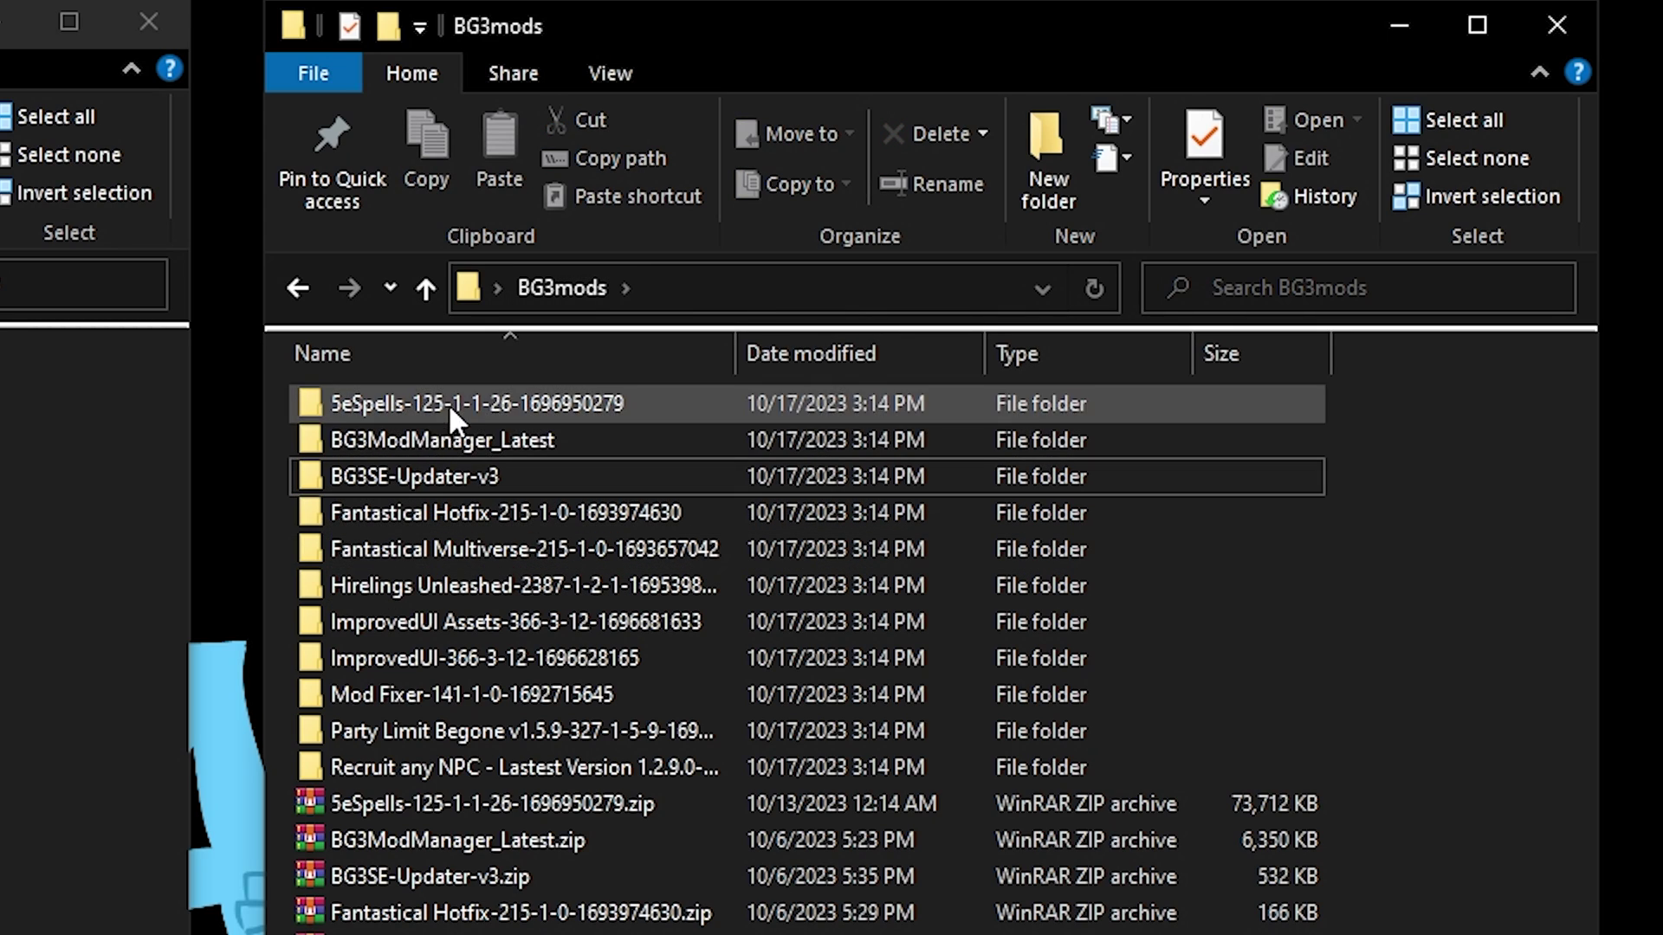
{"action": "double_click", "coordinate": [440, 438]}
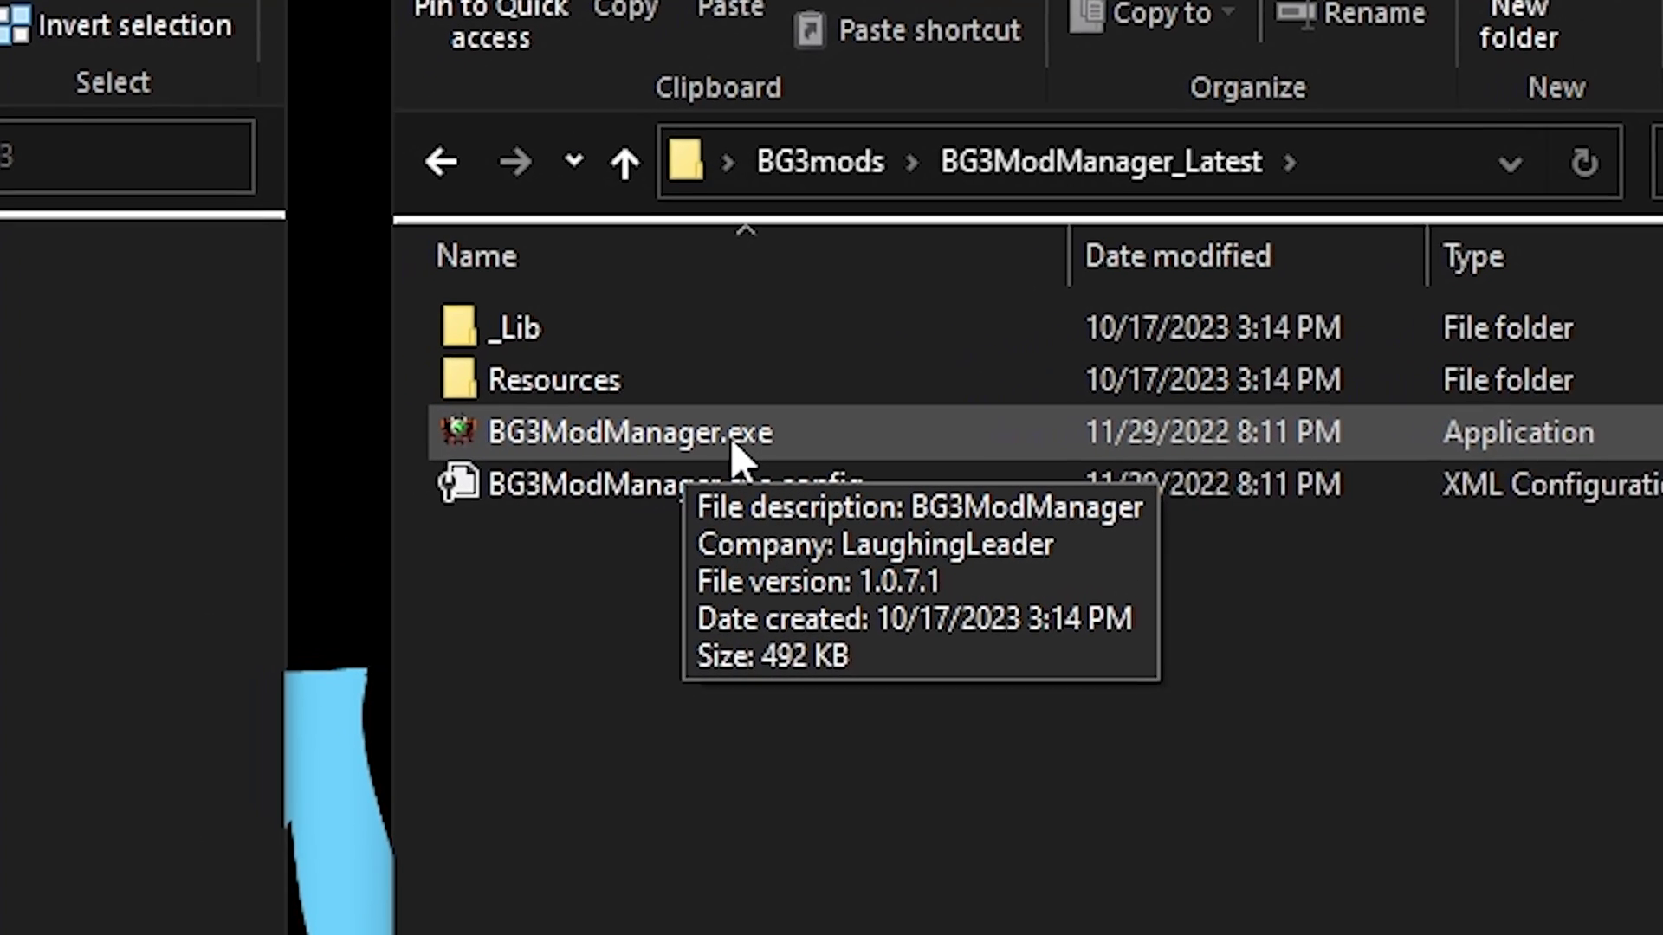
{"action": "left_click", "coordinate": [544, 436]}
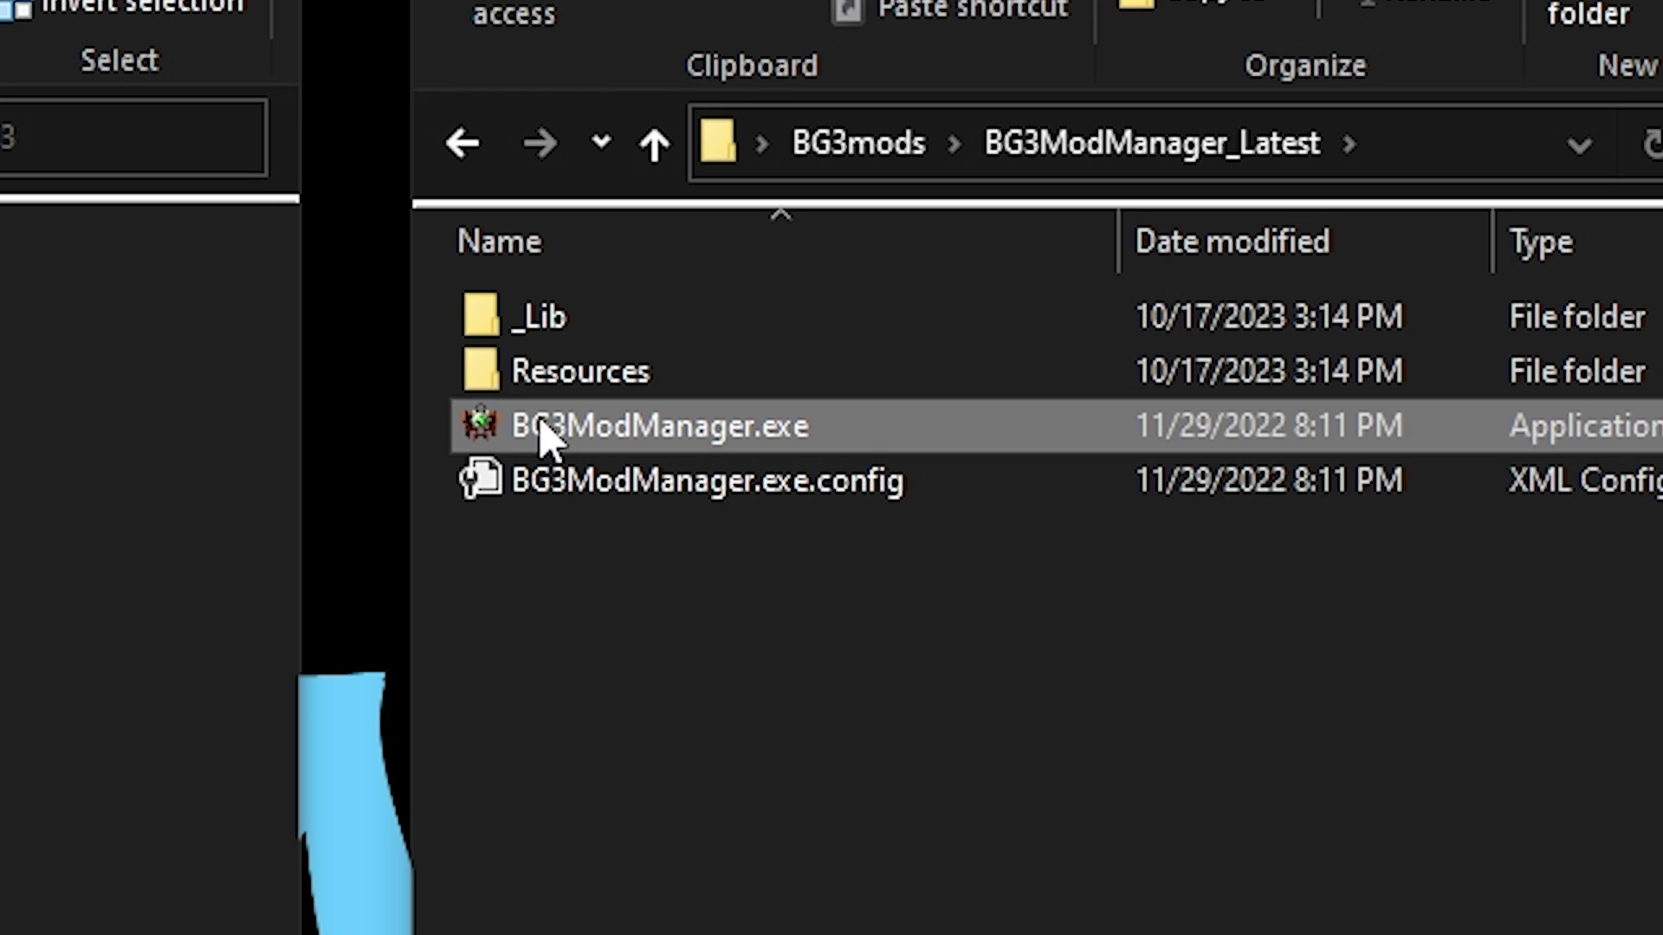
{"action": "double_click", "coordinate": [984, 433]}
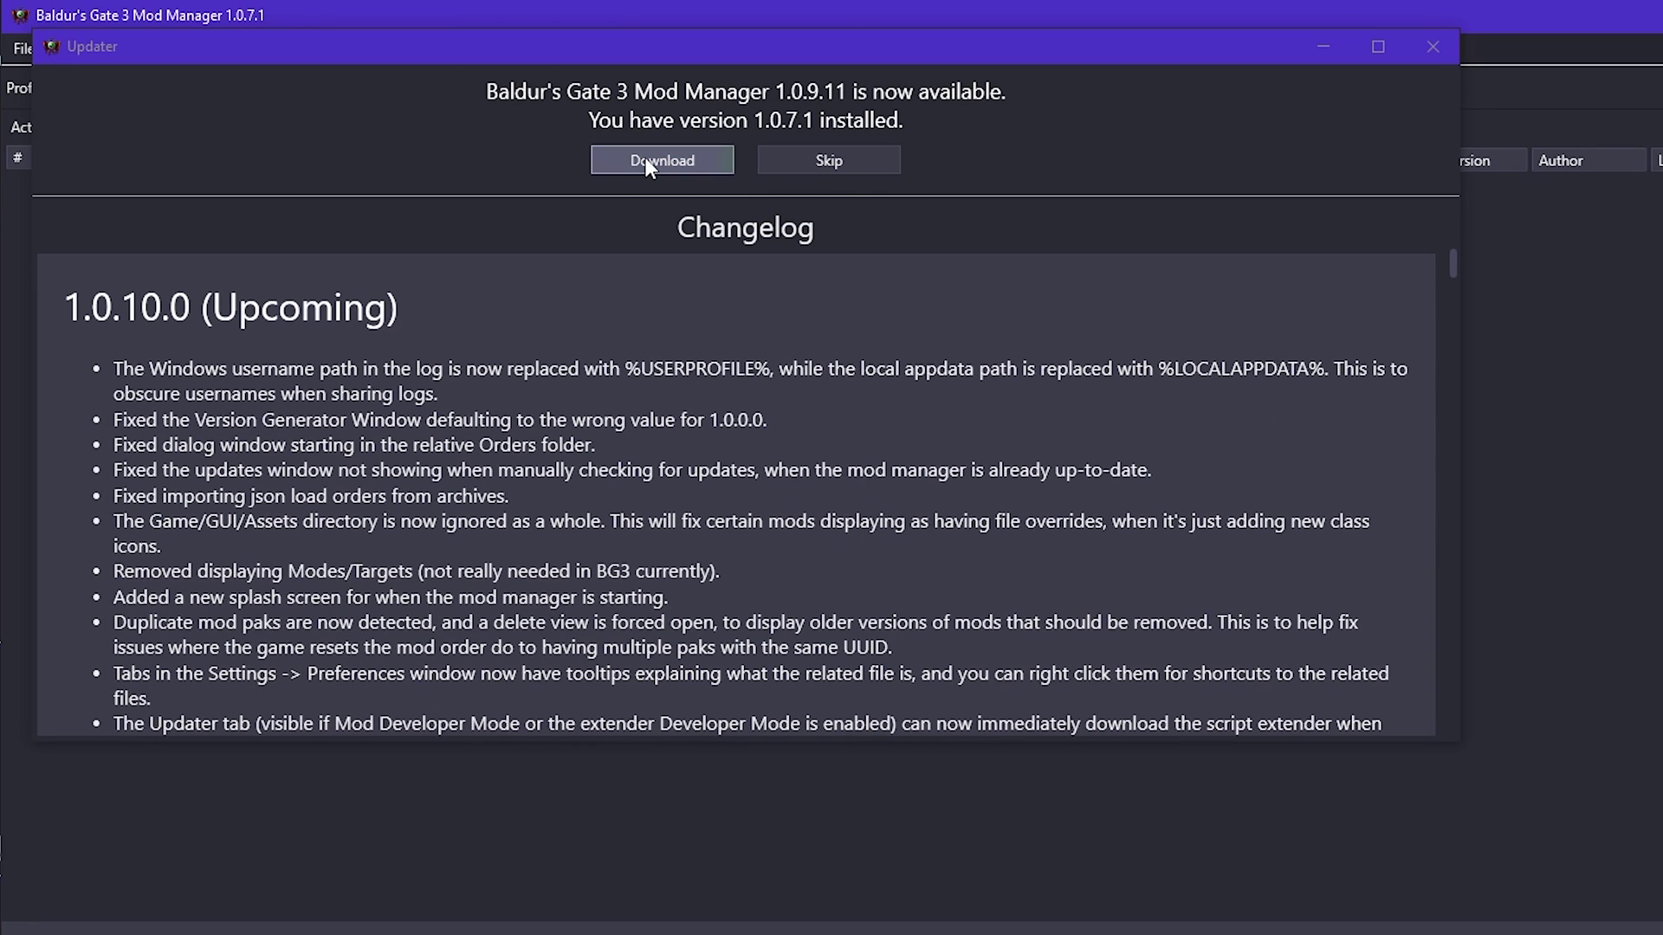
{"action": "left_click", "coordinate": [646, 161]}
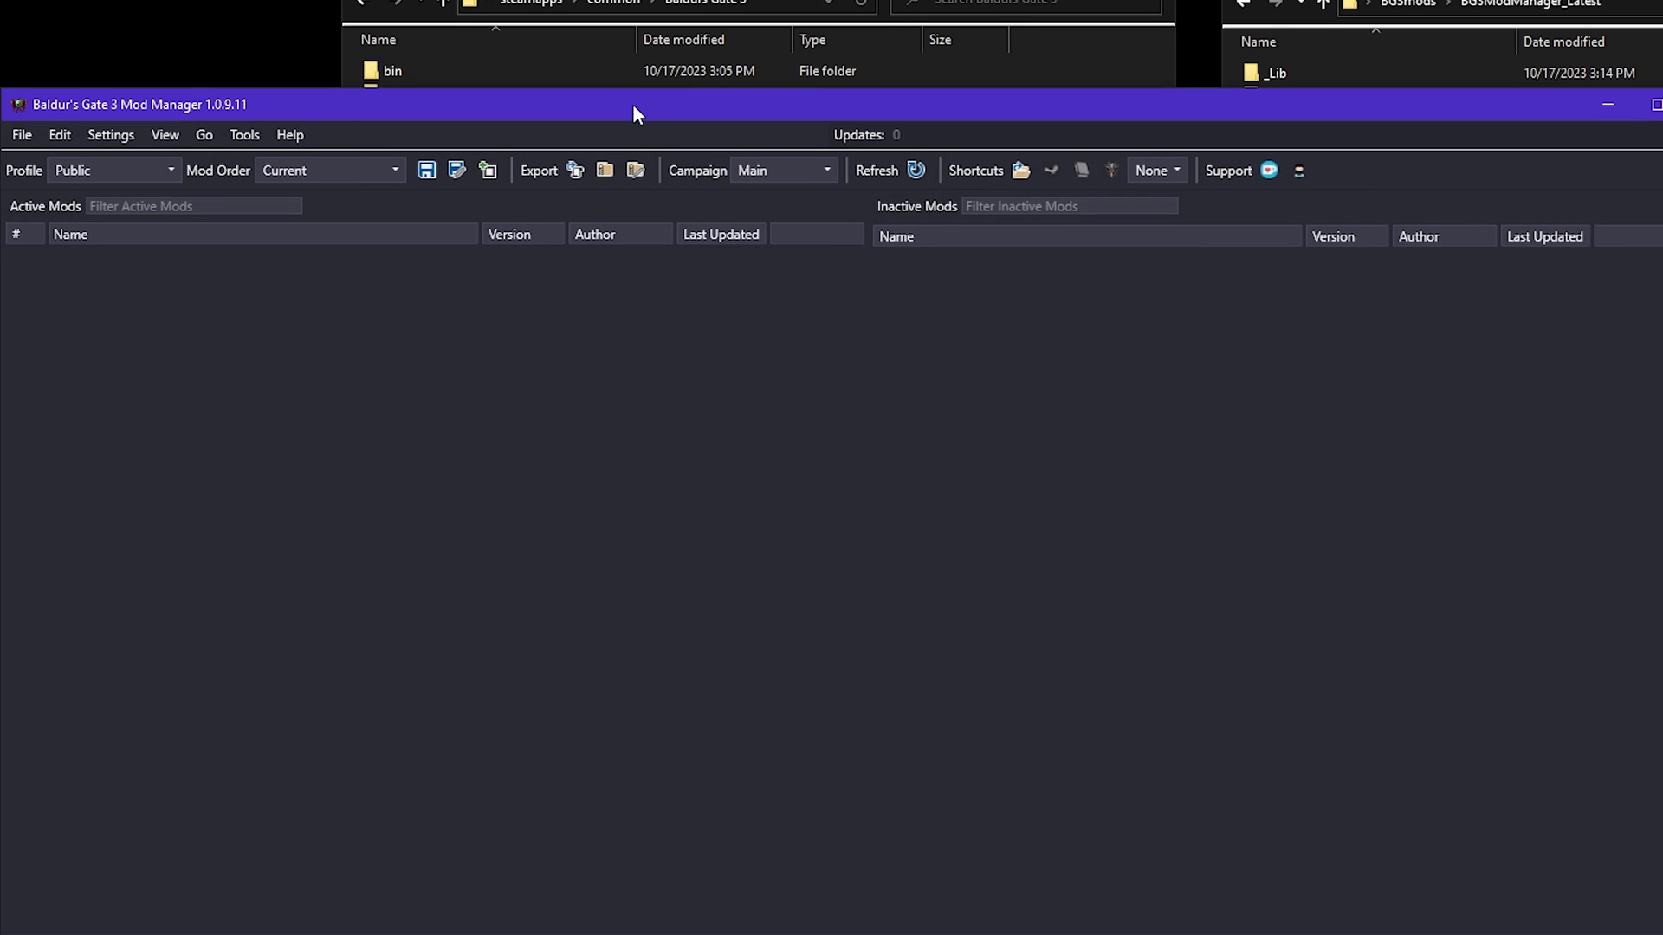
{"action": "left_click_drag", "start_coordinate": [633, 107], "coordinate": [568, 55]}
{"action": "left_click", "coordinate": [1380, 6]}
{"action": "left_click", "coordinate": [1323, 3]}
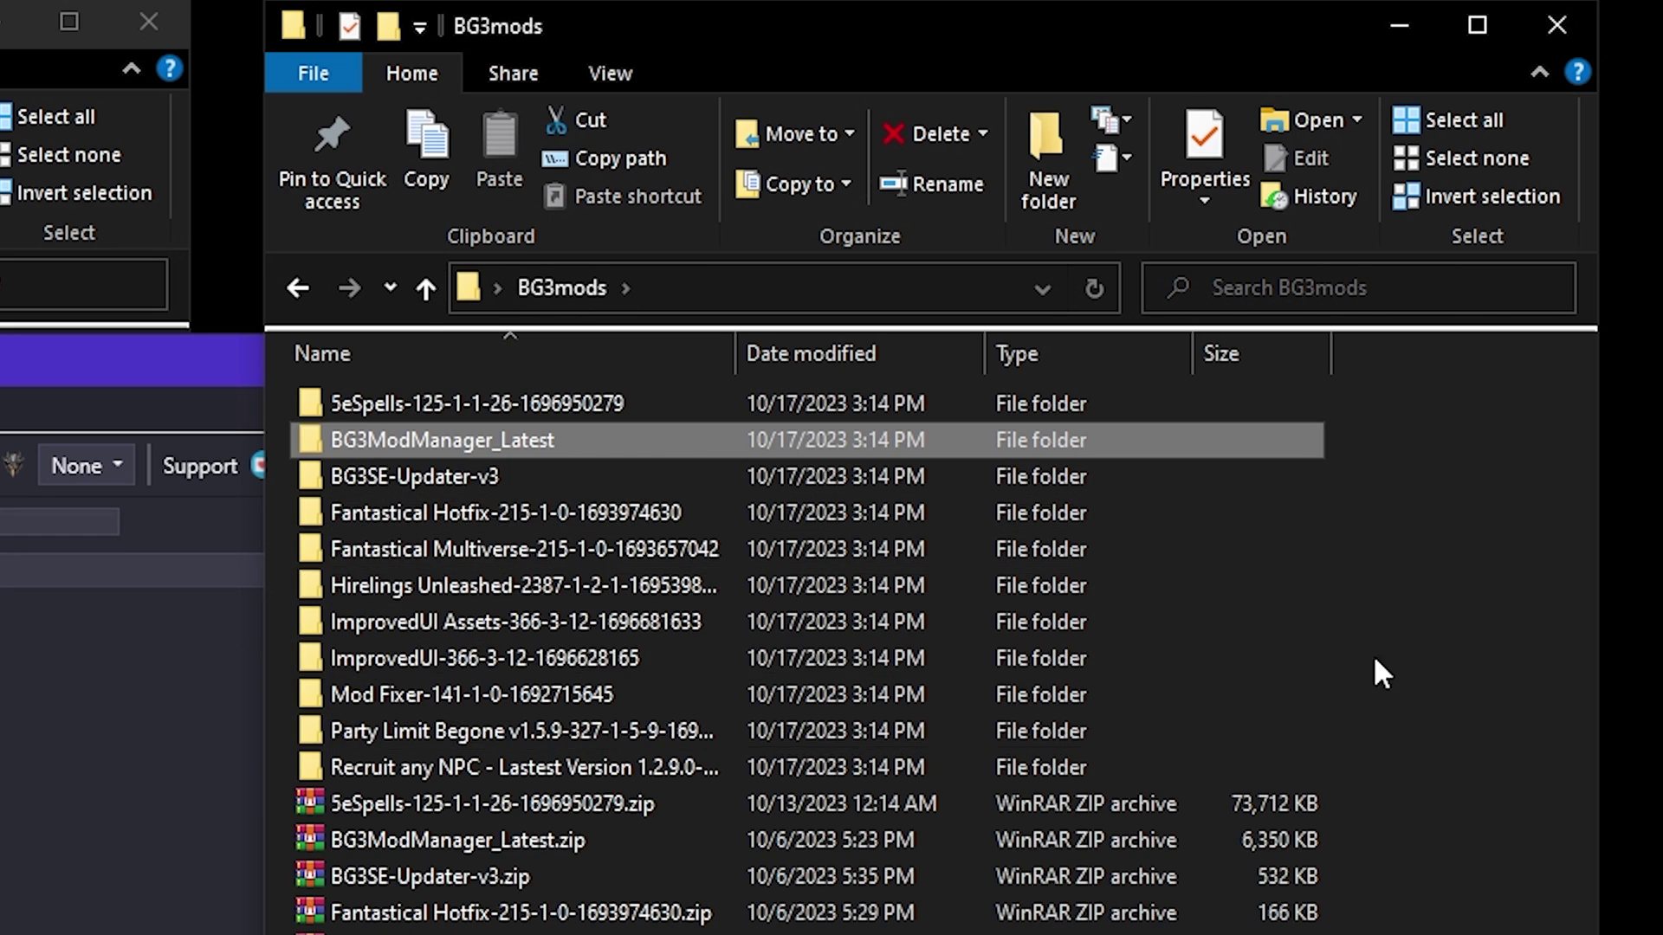
{"action": "double_click", "coordinate": [462, 400]}
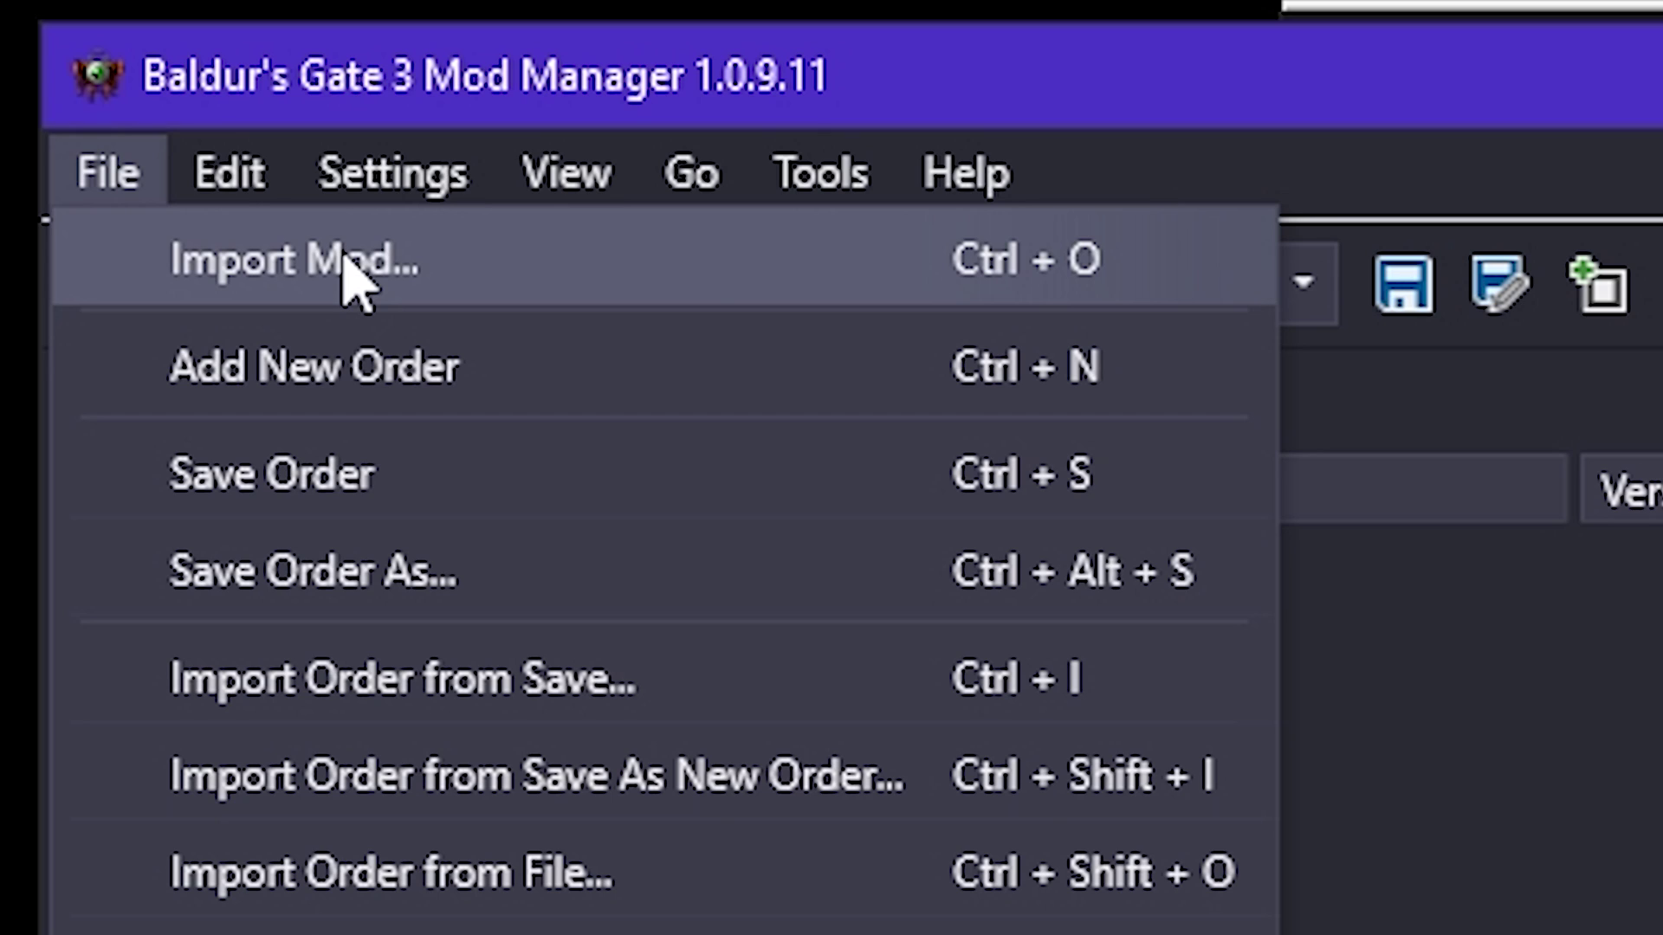
{"action": "left_click", "coordinate": [351, 277]}
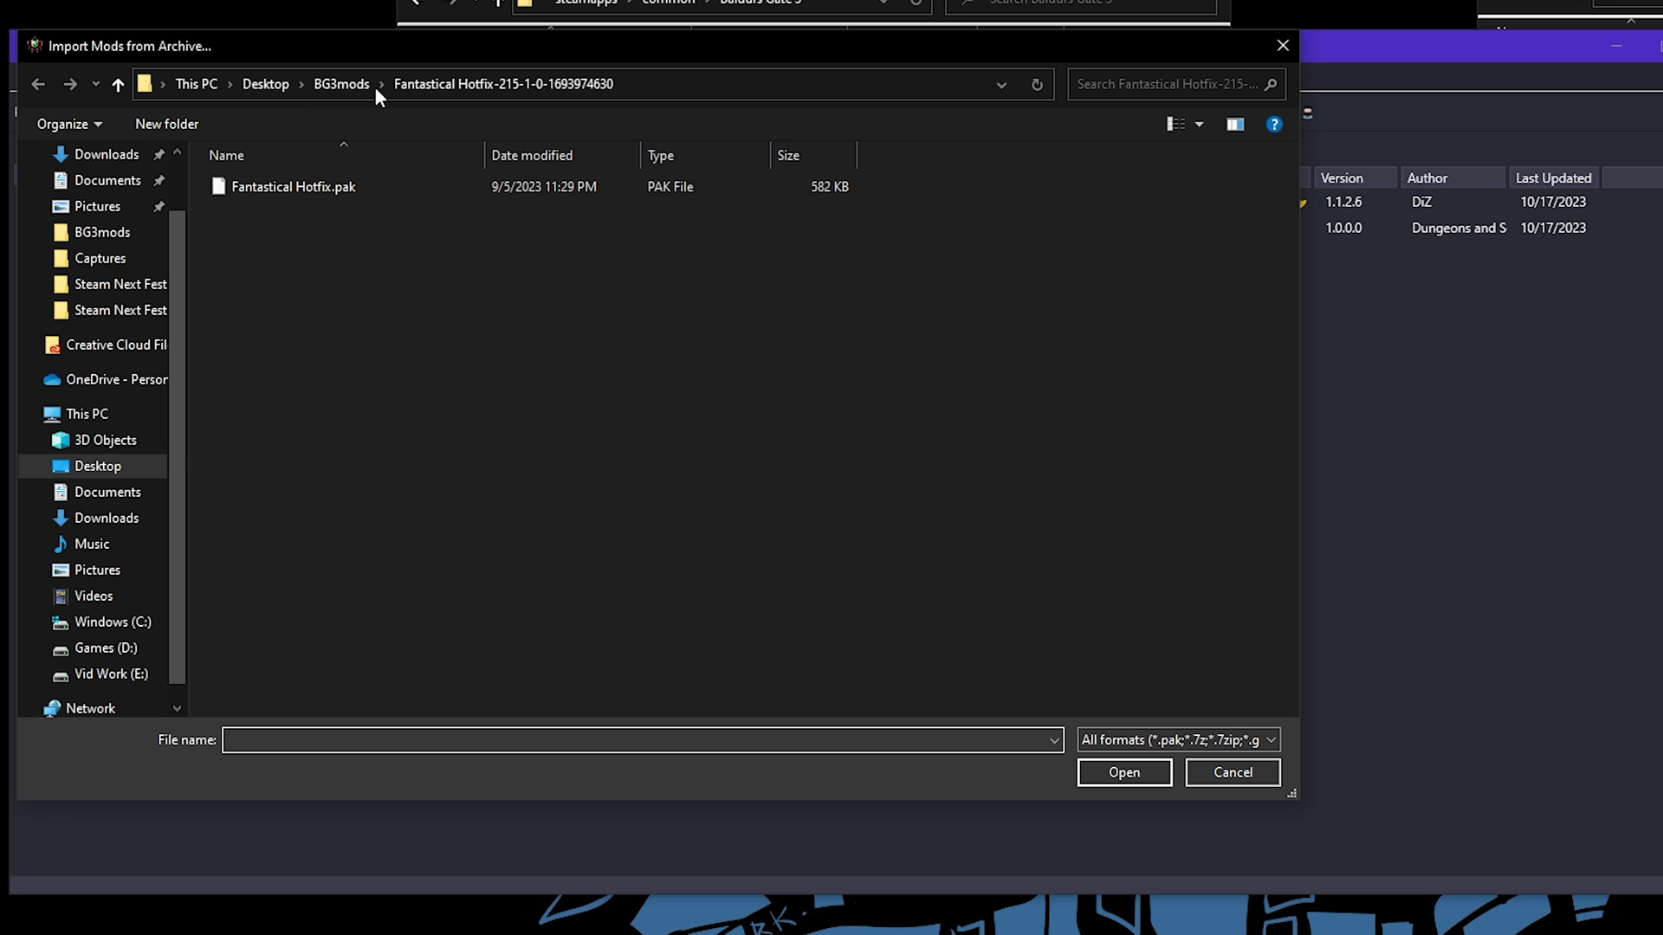
{"action": "left_click", "coordinate": [351, 83]}
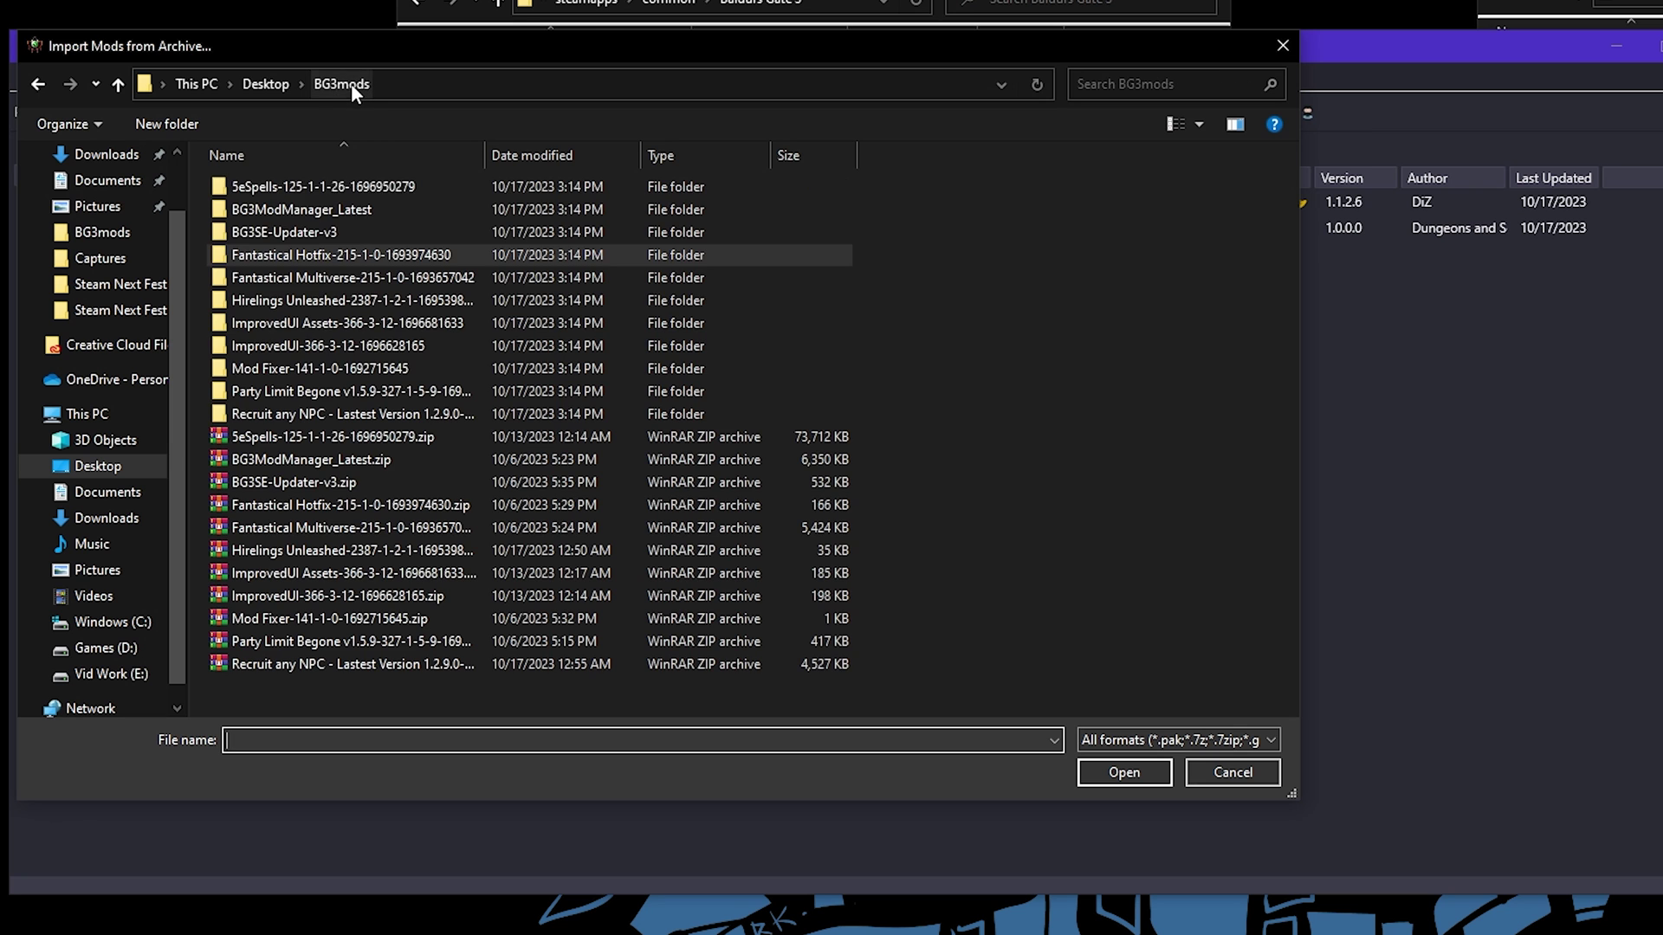
{"action": "left_click", "coordinate": [390, 279]}
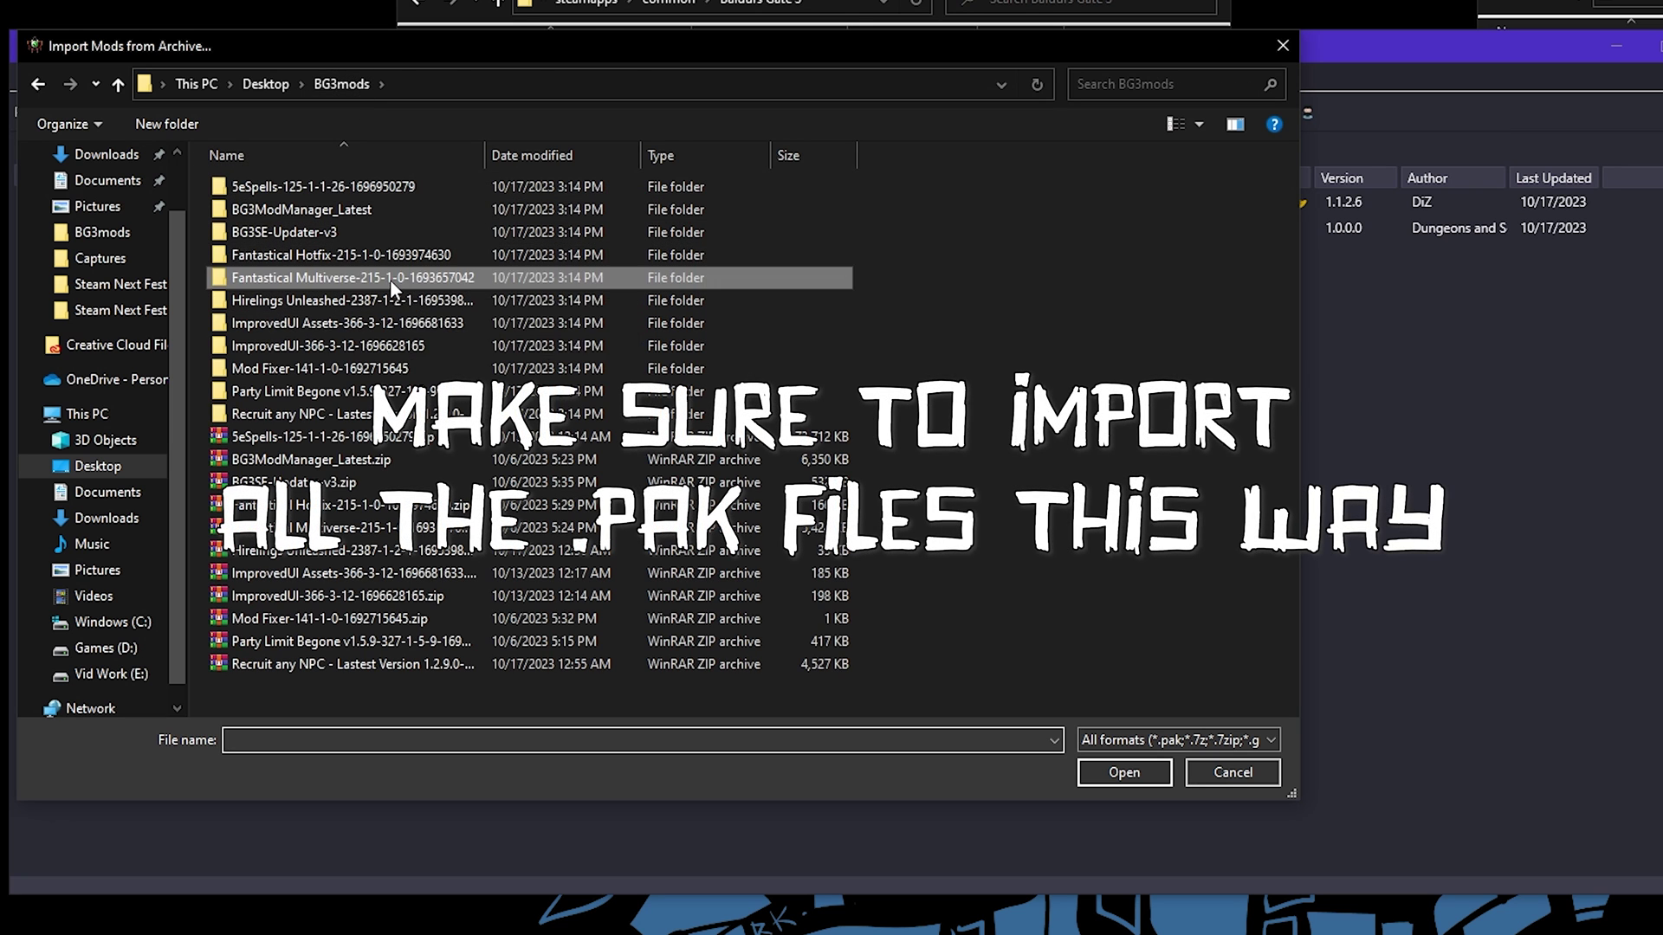
{"action": "double_click", "coordinate": [390, 279]}
{"action": "left_click", "coordinate": [322, 190]}
{"action": "left_click", "coordinate": [1124, 772]}
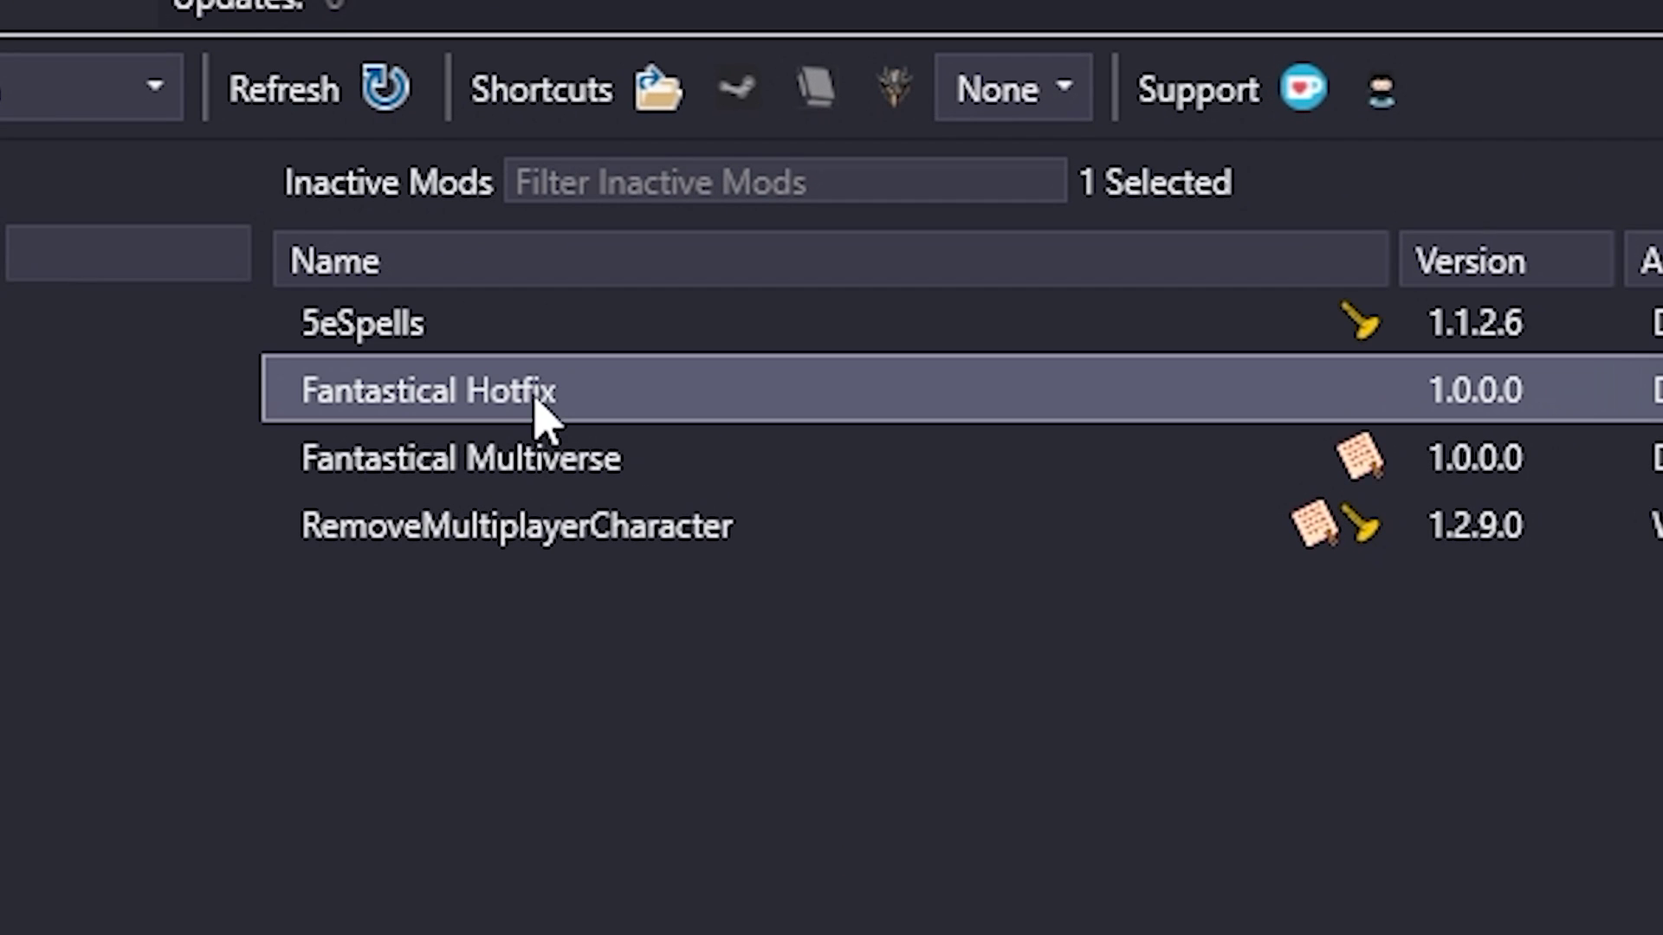
Move all the inactive mods to the active mods and export the load order to the game
{"action": "mouse_move", "coordinate": [1024, 226]}
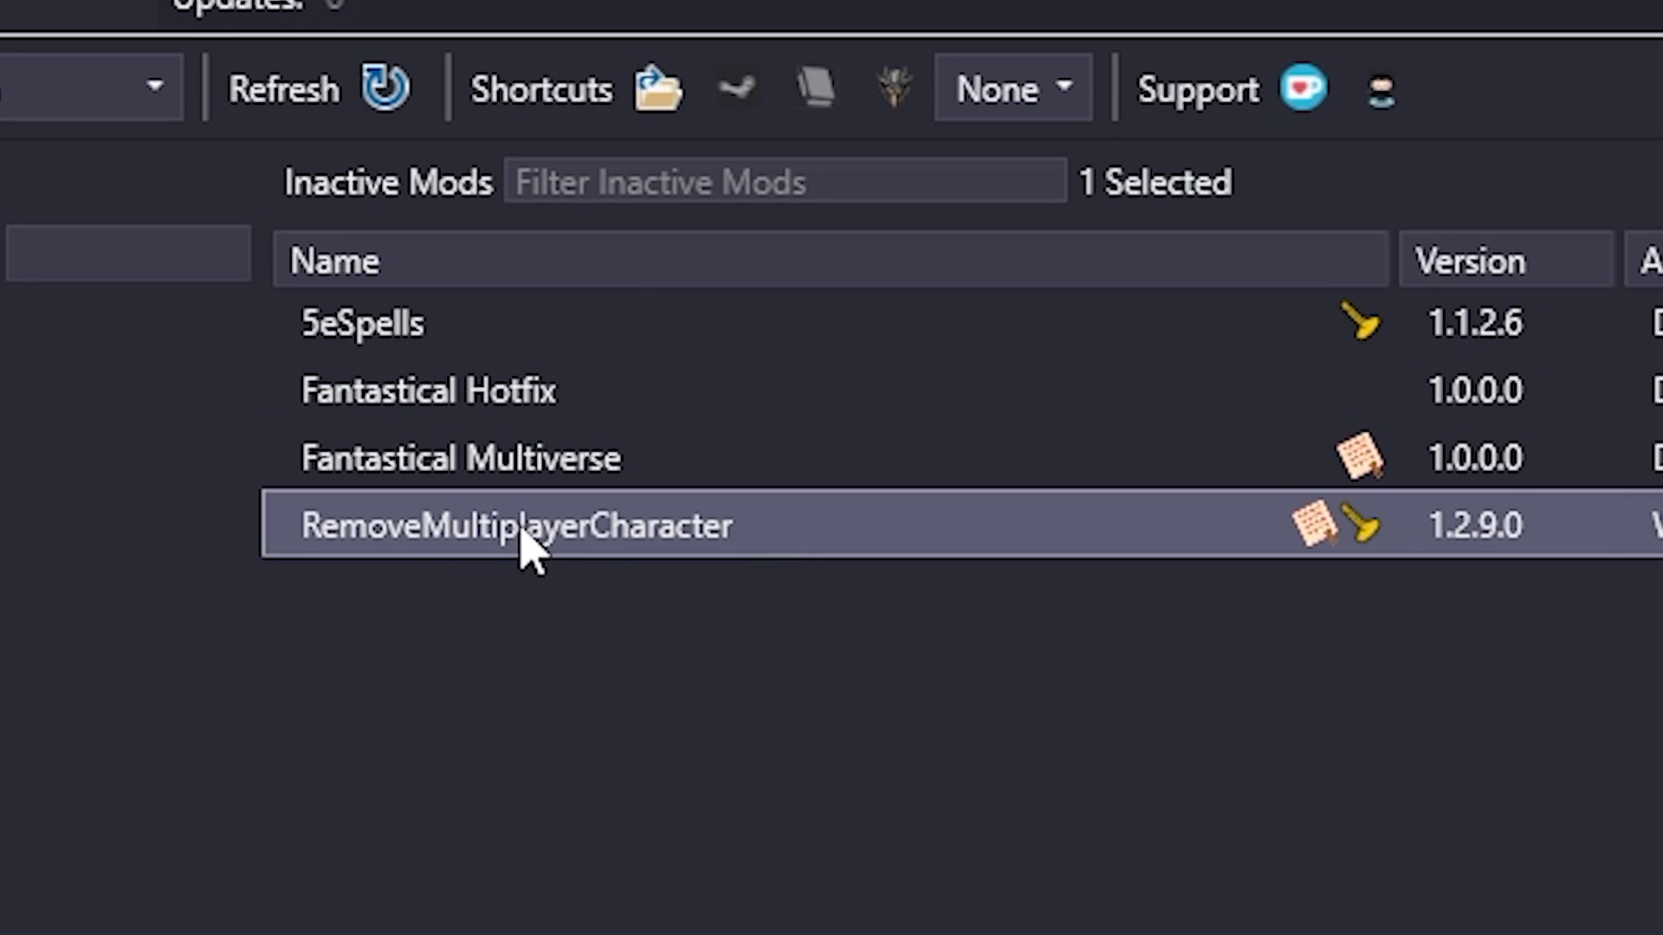
{"action": "mouse_move", "coordinate": [550, 559]}
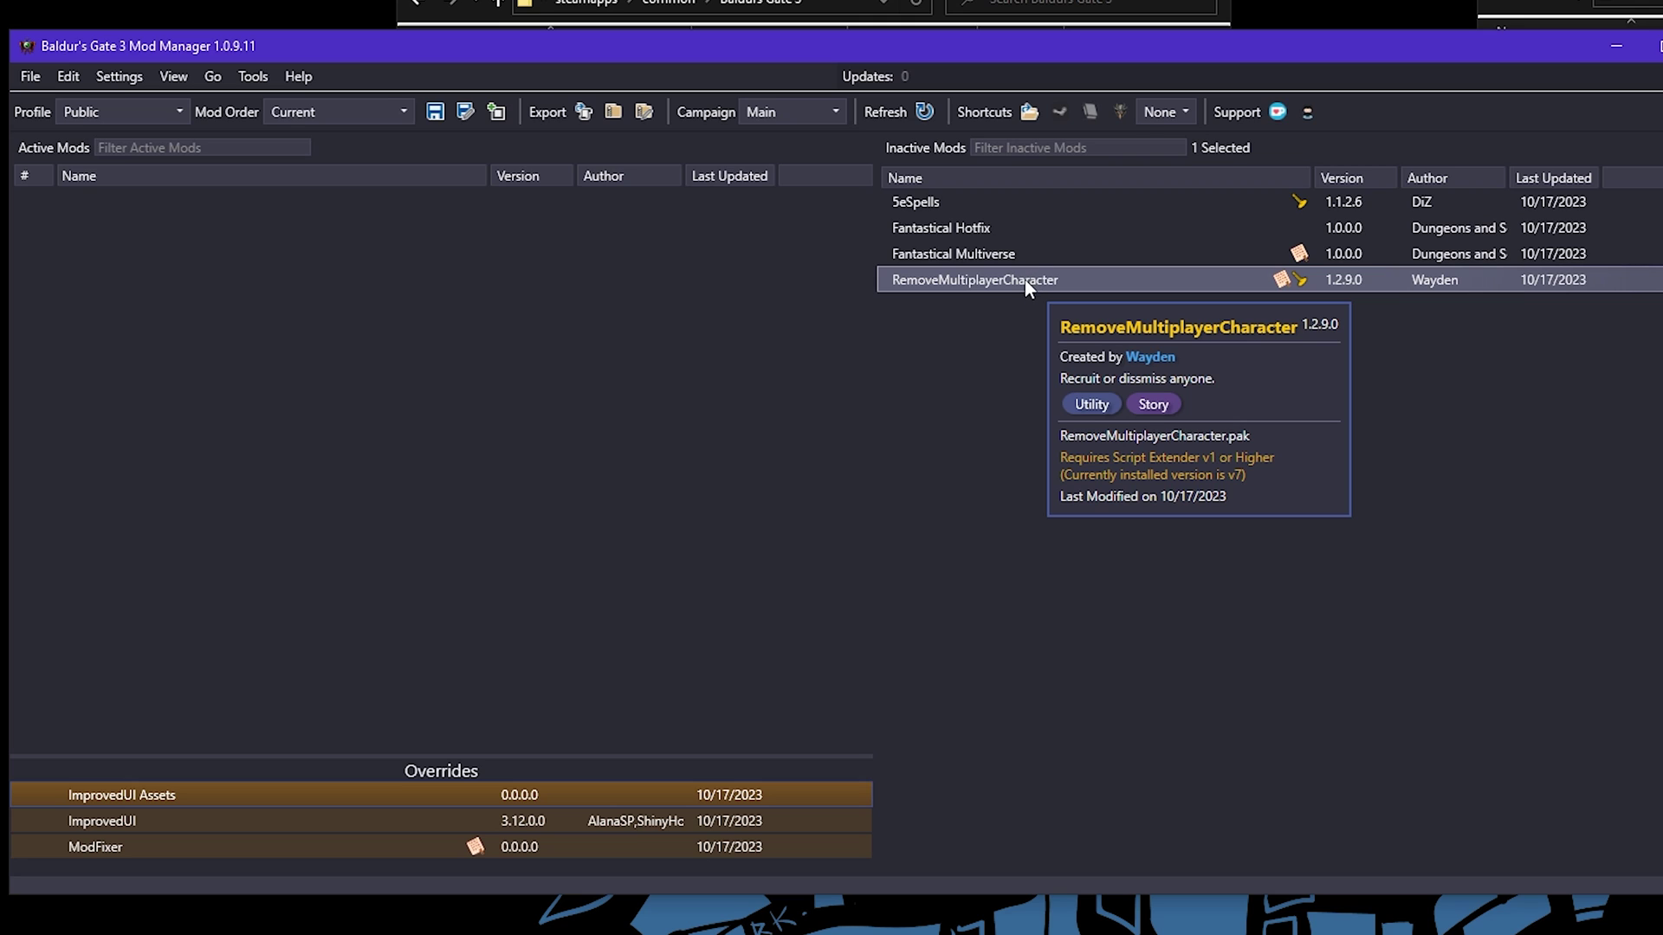
{"action": "mouse_move", "coordinate": [226, 797]}
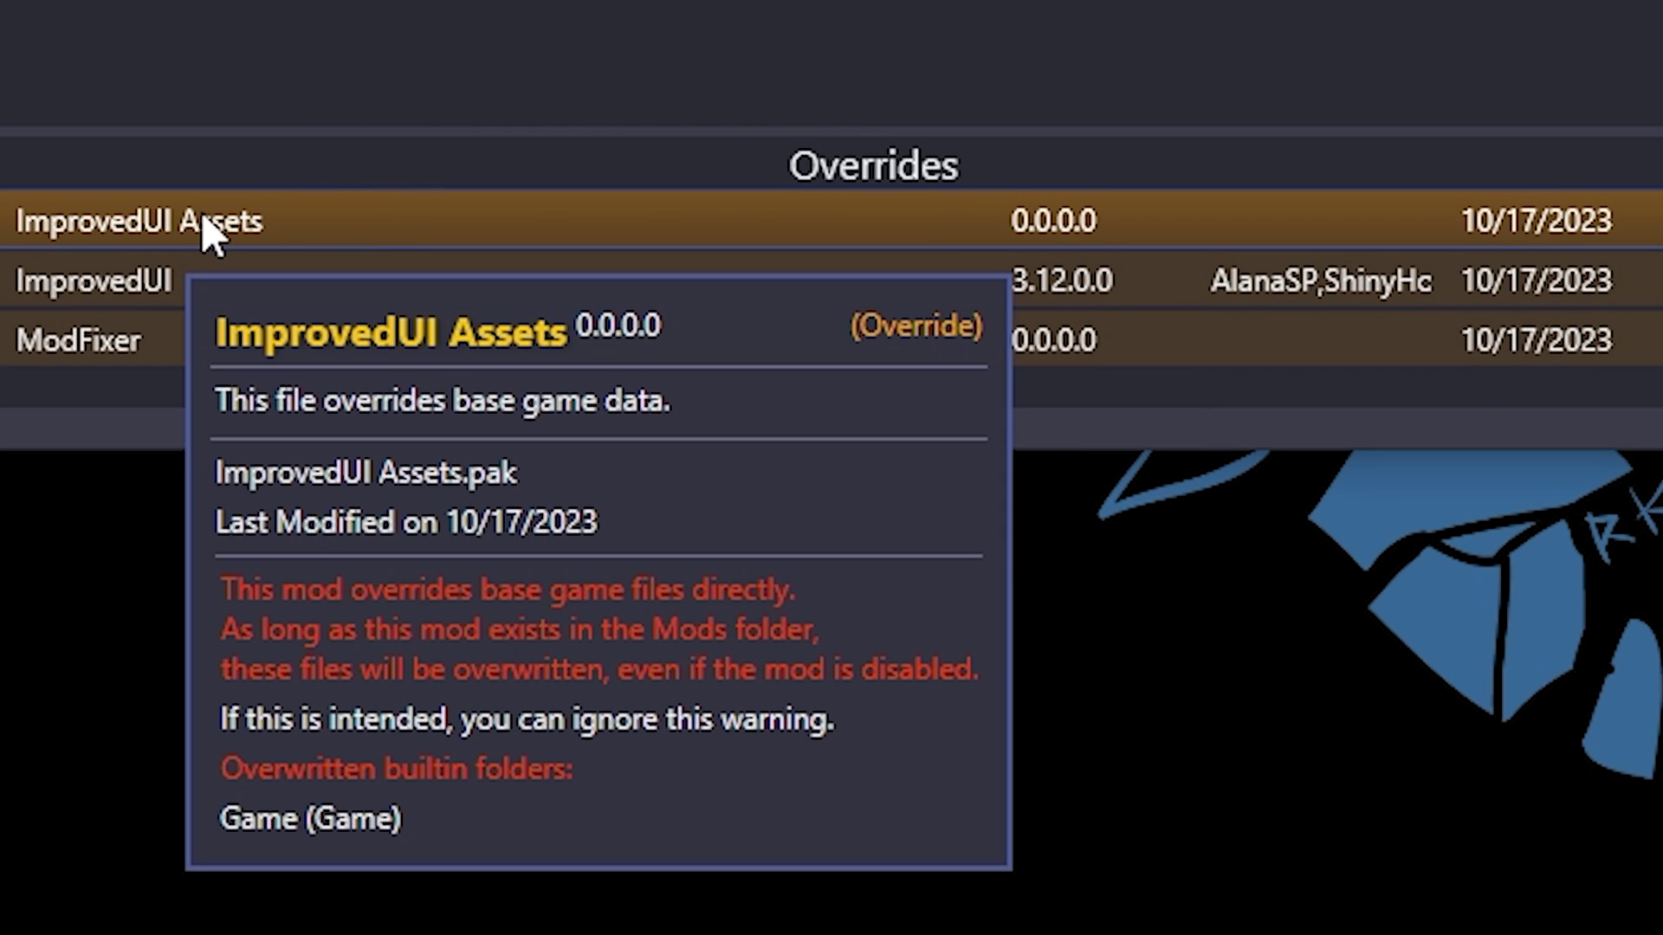
{"action": "mouse_move", "coordinate": [127, 290]}
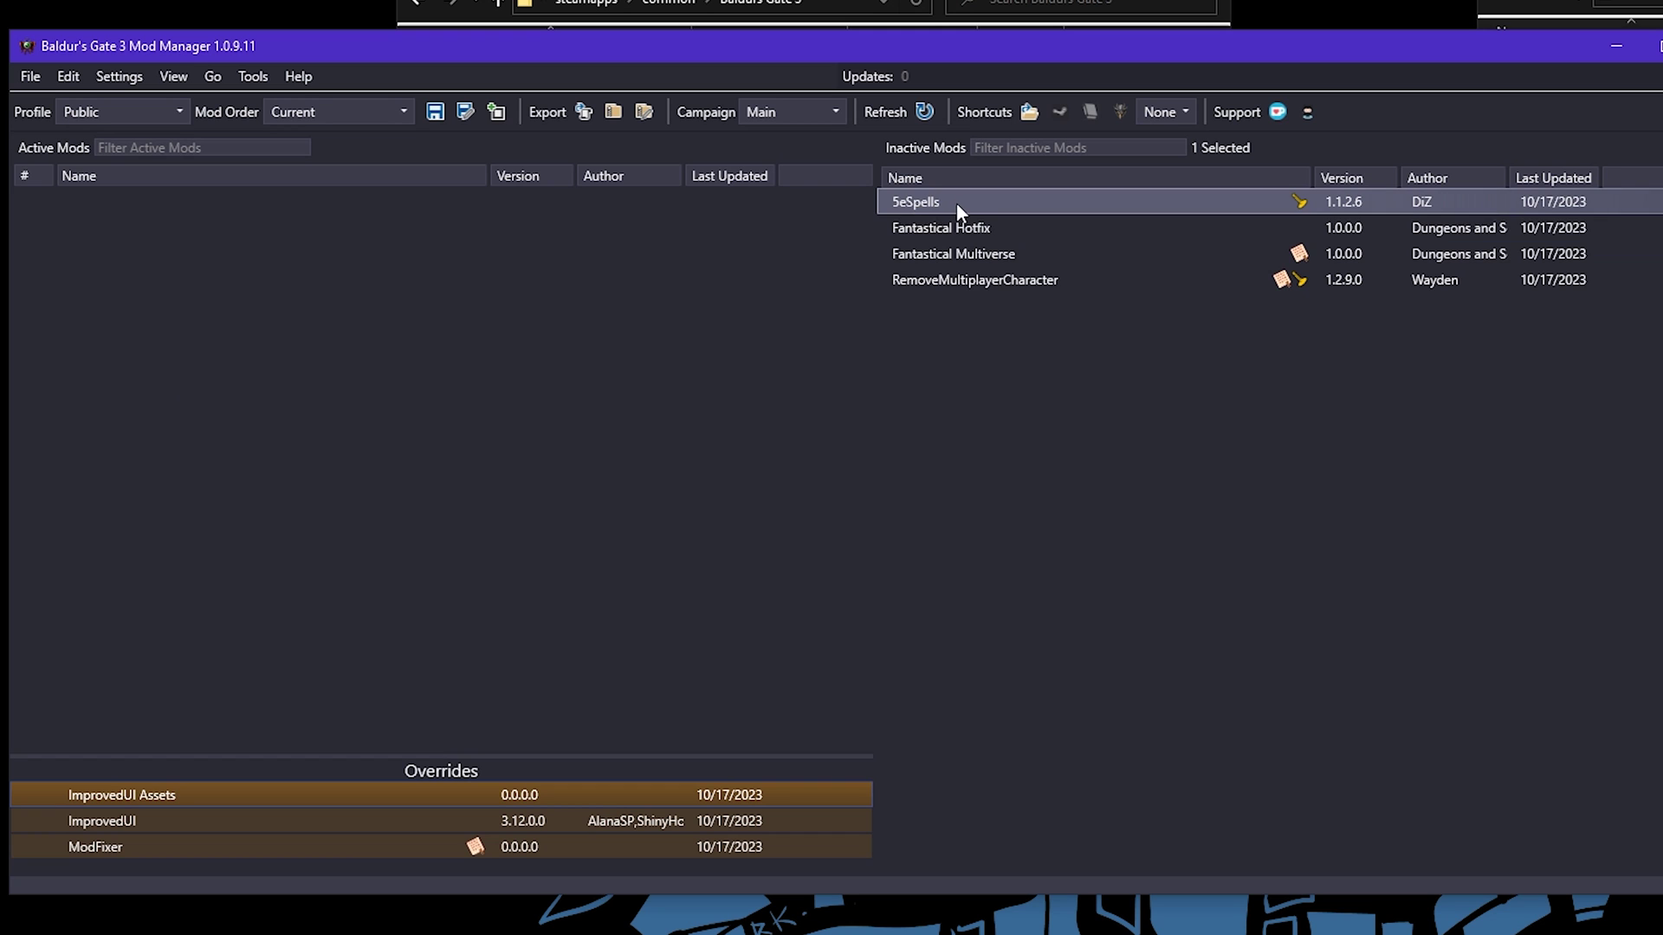
{"action": "left_click", "coordinate": [968, 279], "text": "ctrl"}
{"action": "key", "text": "ctrl+a"}
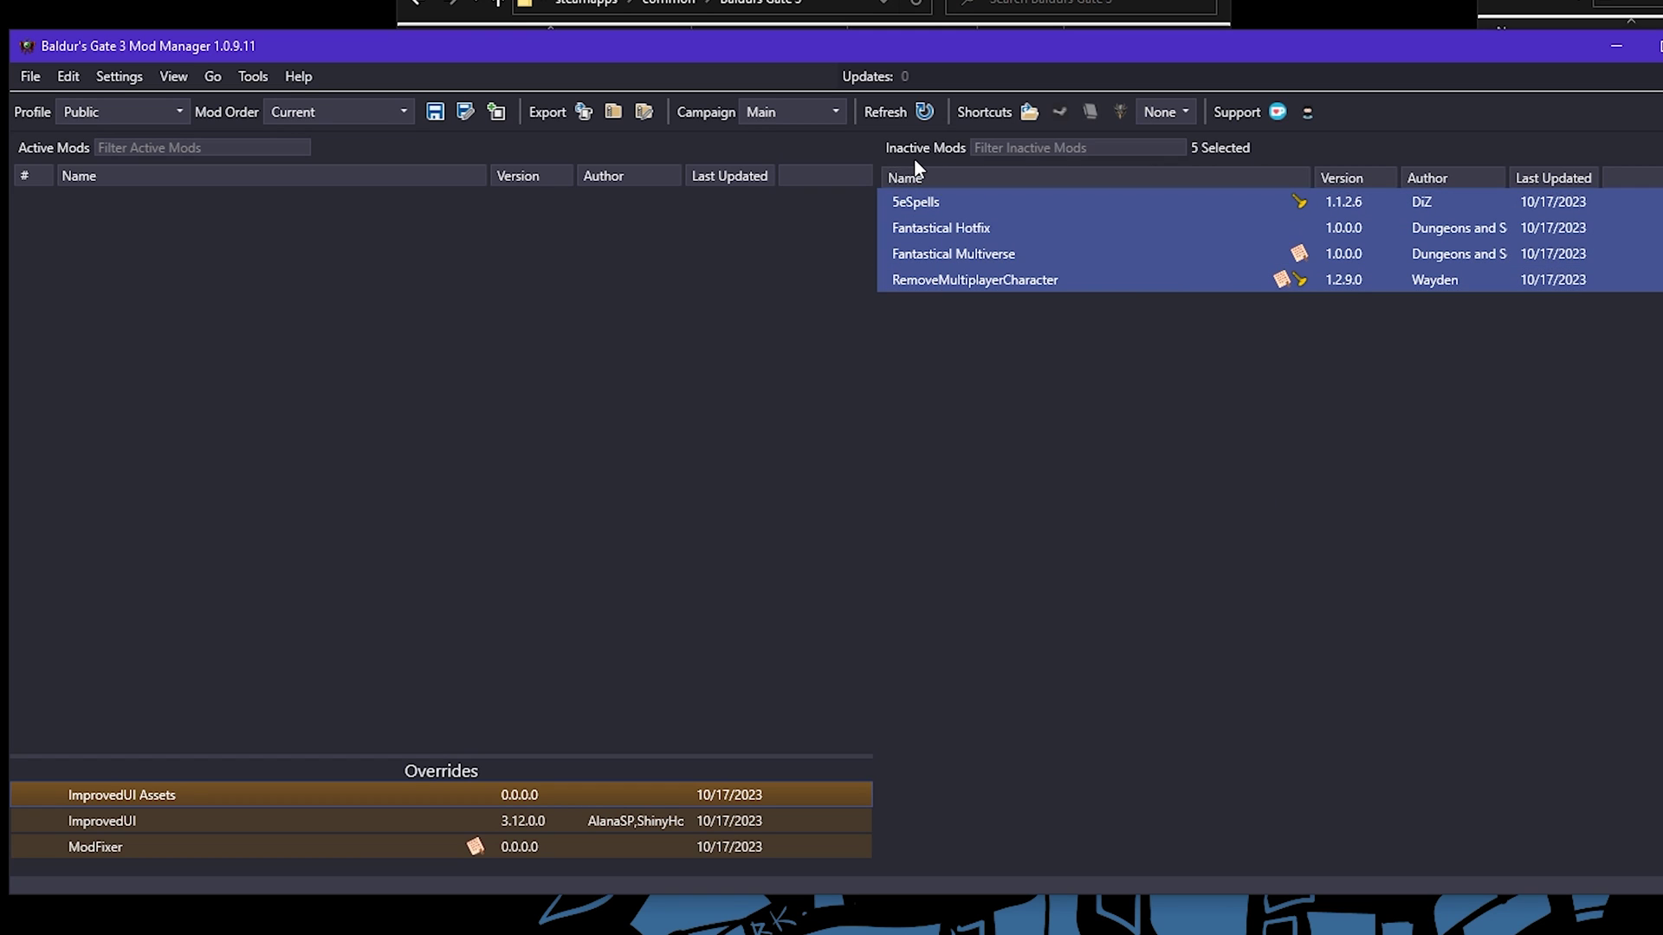
{"action": "left_click_drag", "start_coordinate": [939, 196], "coordinate": [190, 295]}
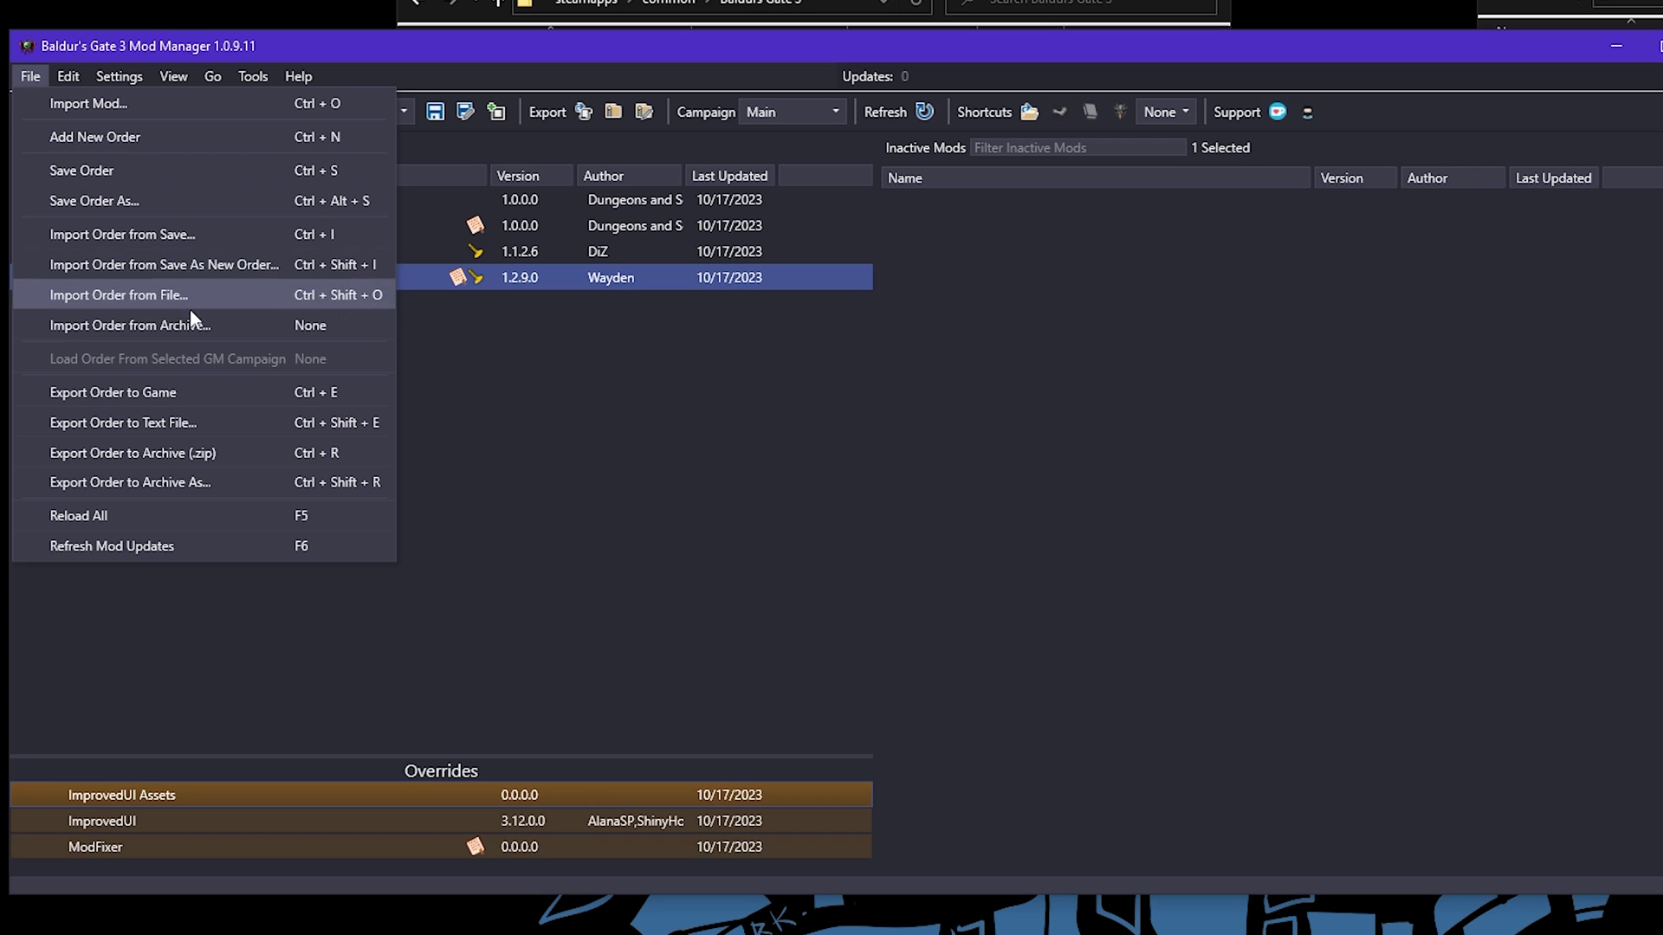
{"action": "left_click", "coordinate": [197, 393]}
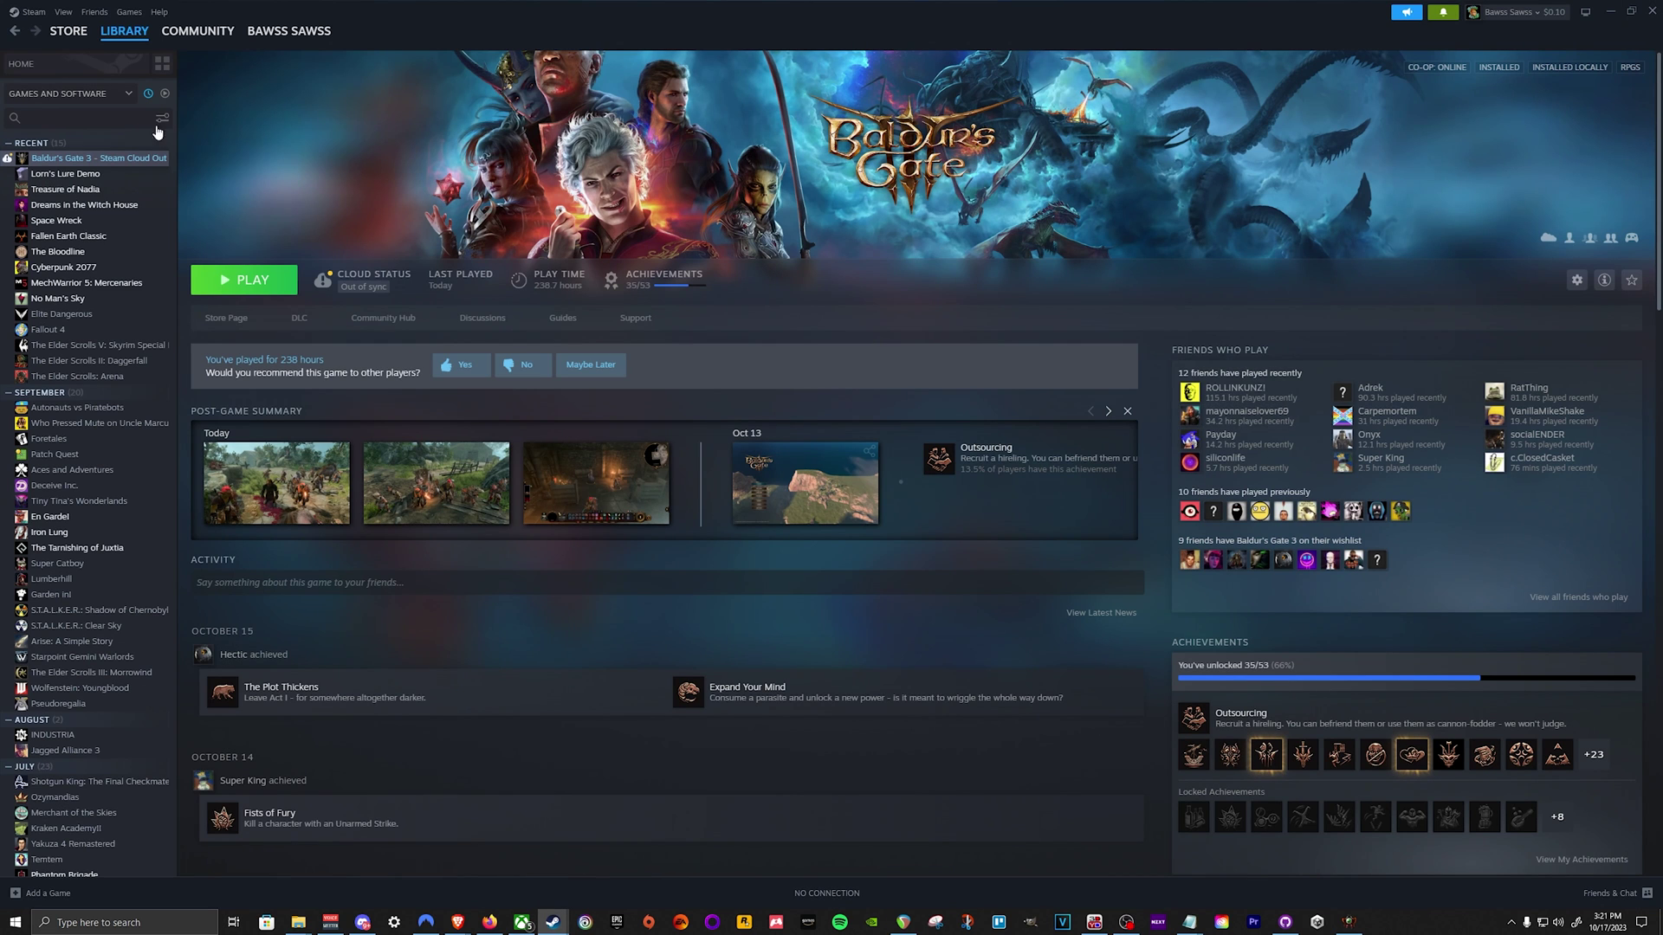
Browse the local files of Baldur's Gate 3 from the Steam library
{"action": "right_click", "coordinate": [107, 161]}
{"action": "mouse_move", "coordinate": [161, 263]}
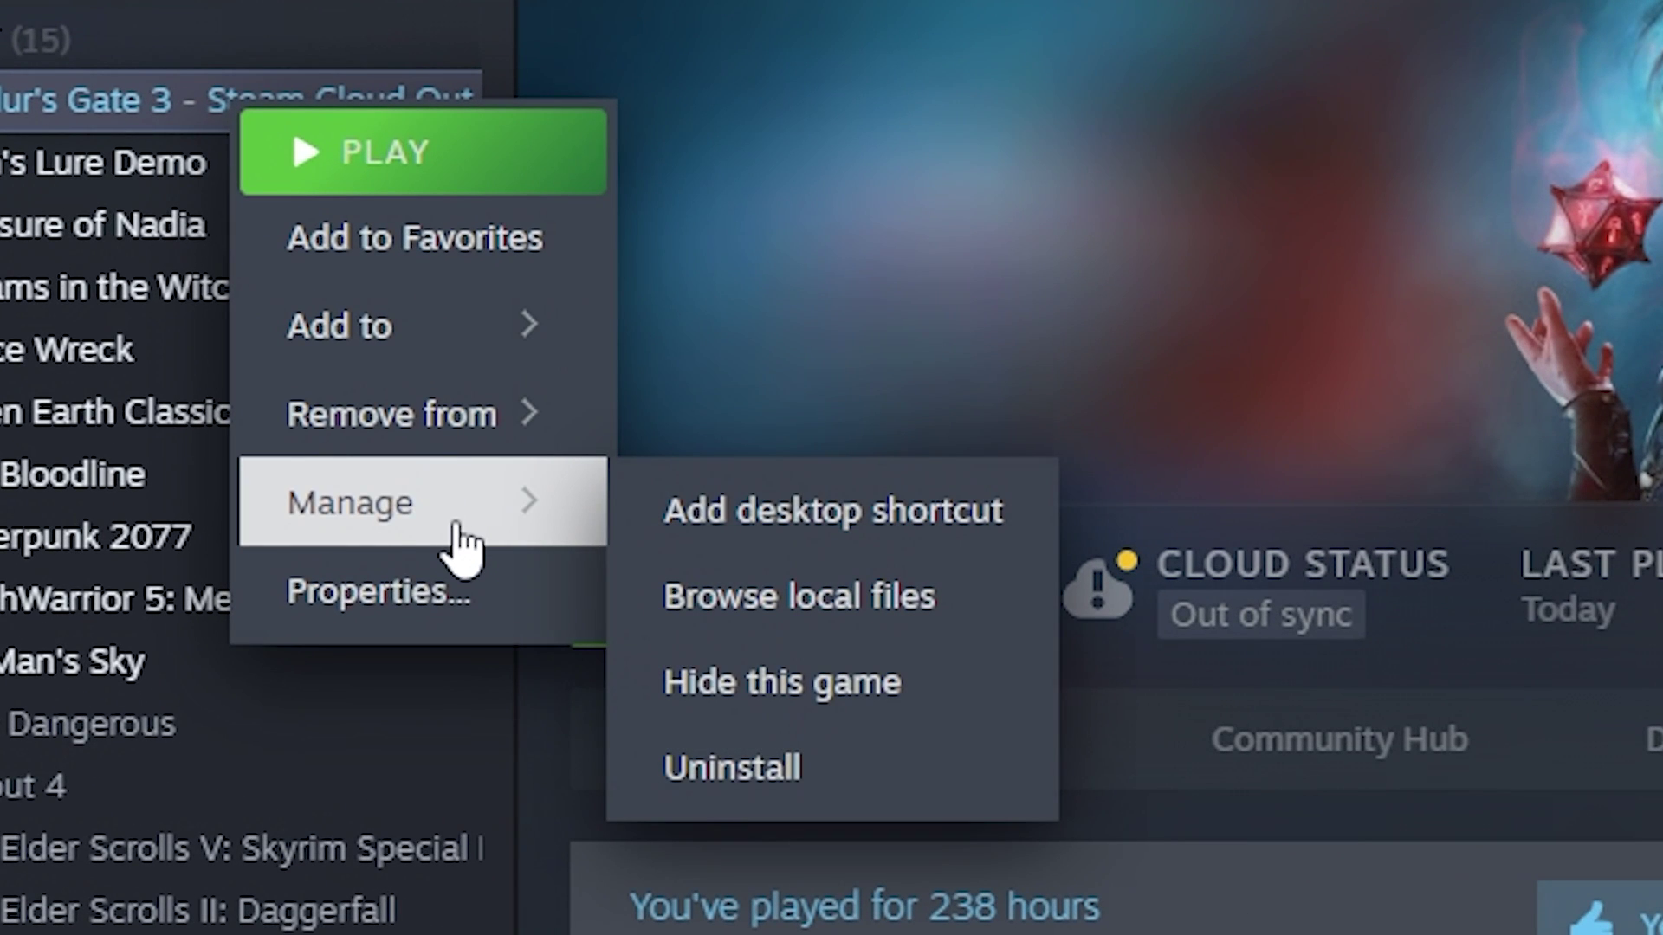
{"action": "left_click", "coordinate": [923, 613]}
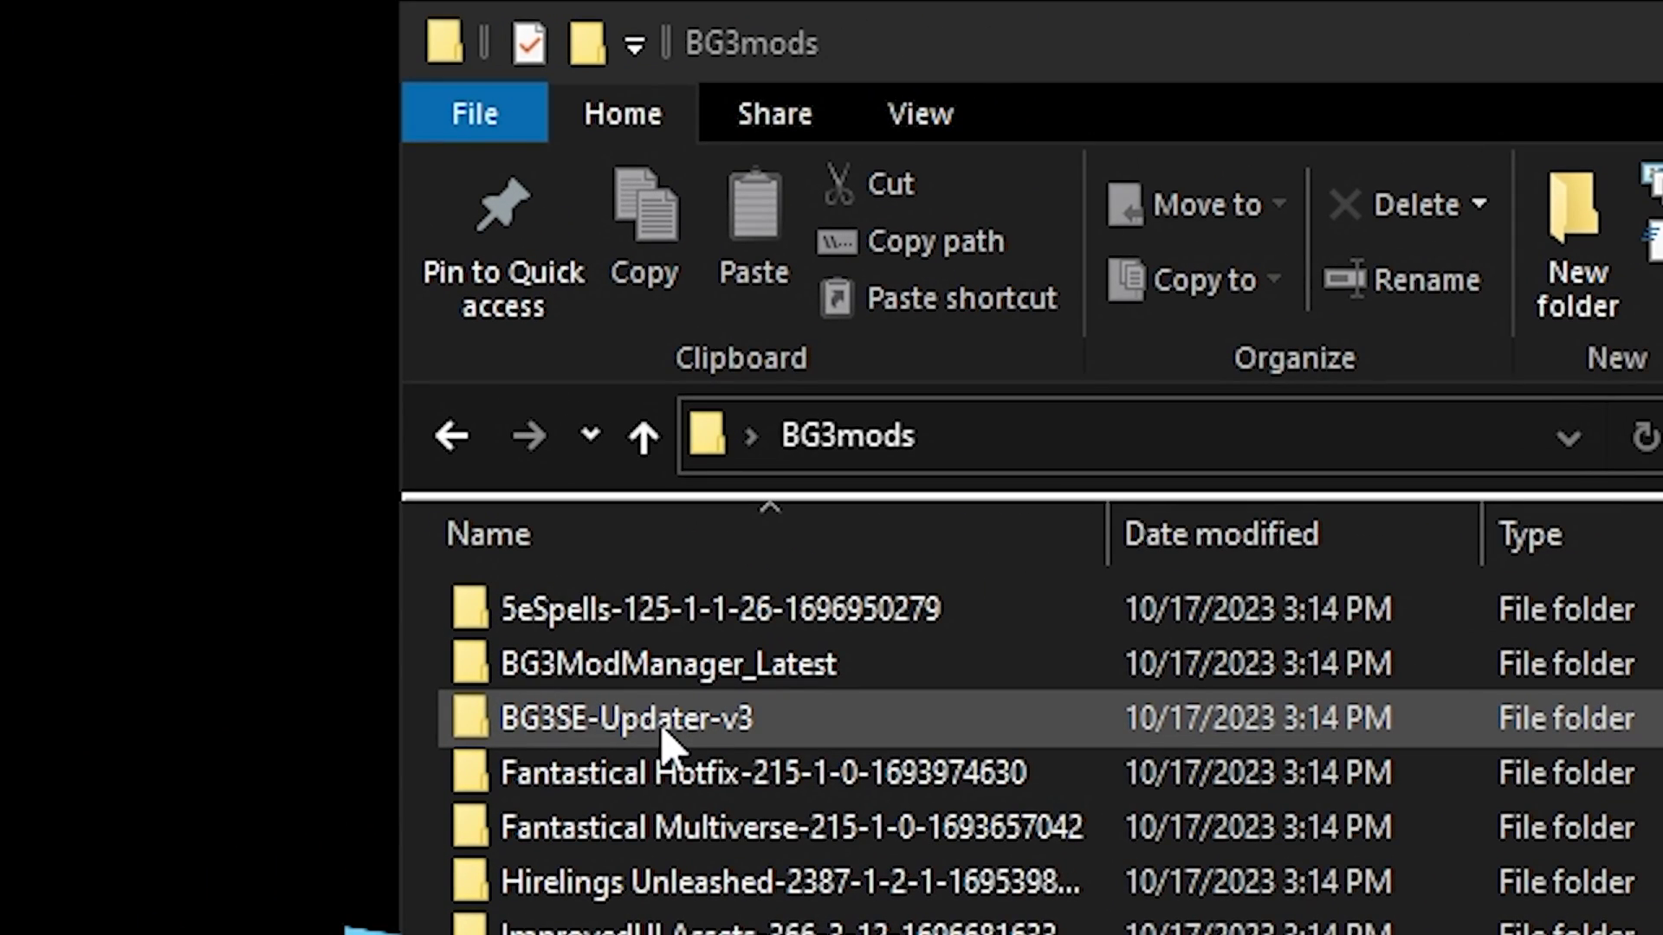
Try to copy DWrite.dll from the BG3SE-Updater-v3 folder into the game's bin folder
{"action": "double_click", "coordinate": [662, 732]}
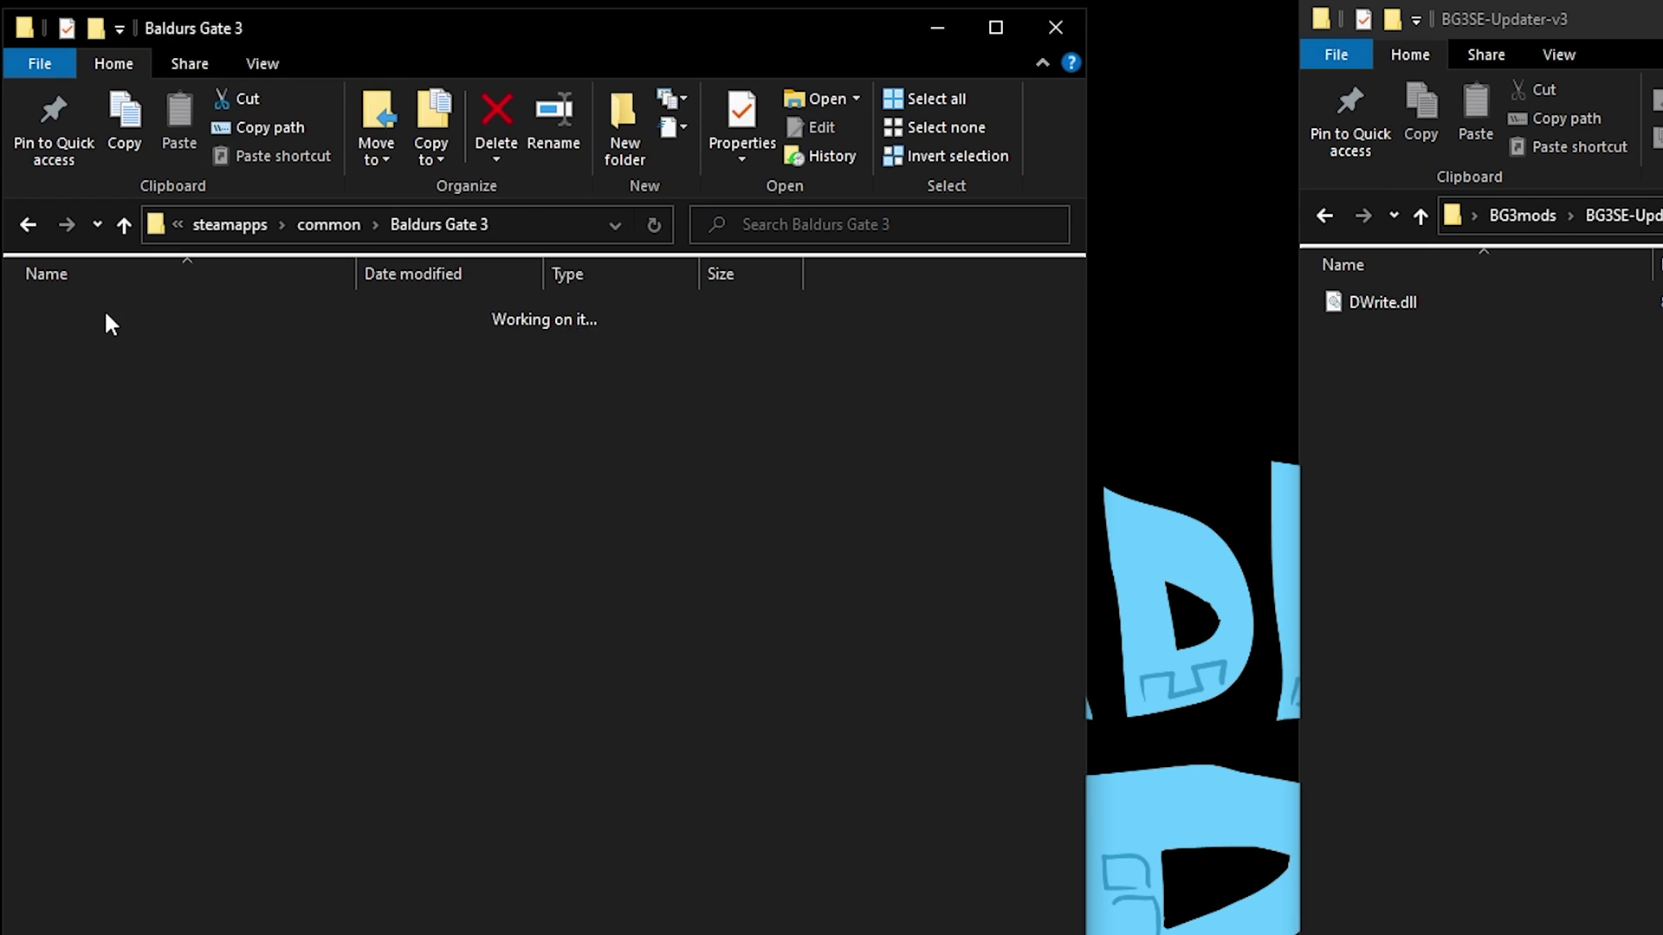
{"action": "double_click", "coordinate": [103, 309]}
{"action": "left_click_drag", "start_coordinate": [1426, 295], "coordinate": [203, 440]}
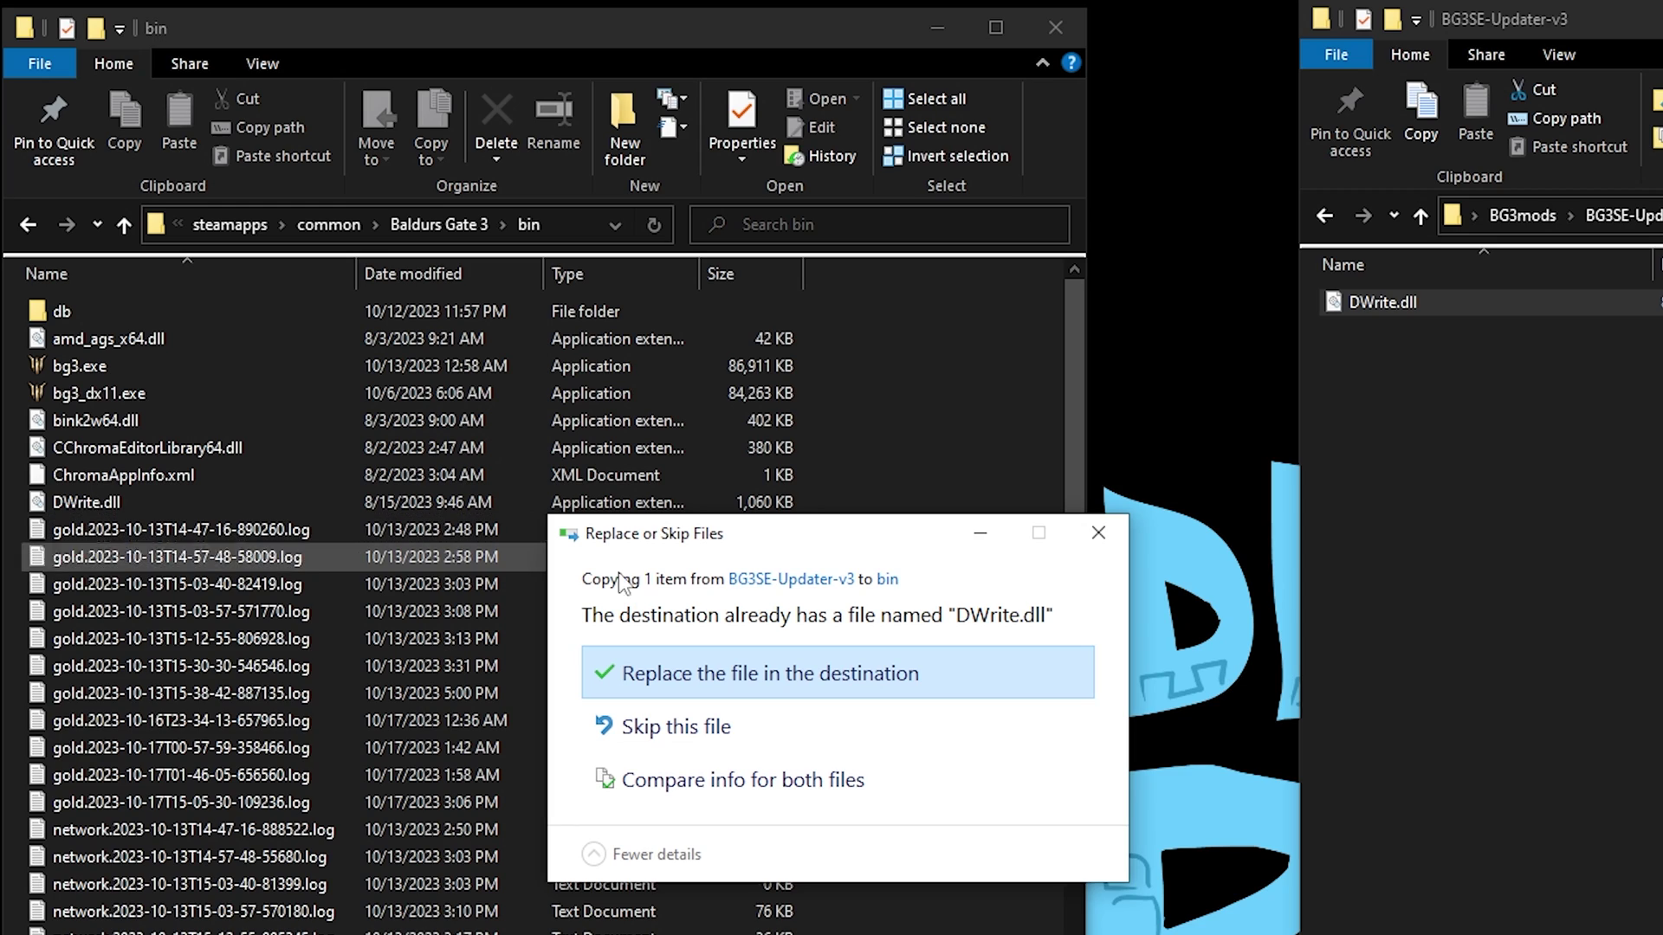
{"action": "left_click", "coordinate": [1099, 533]}
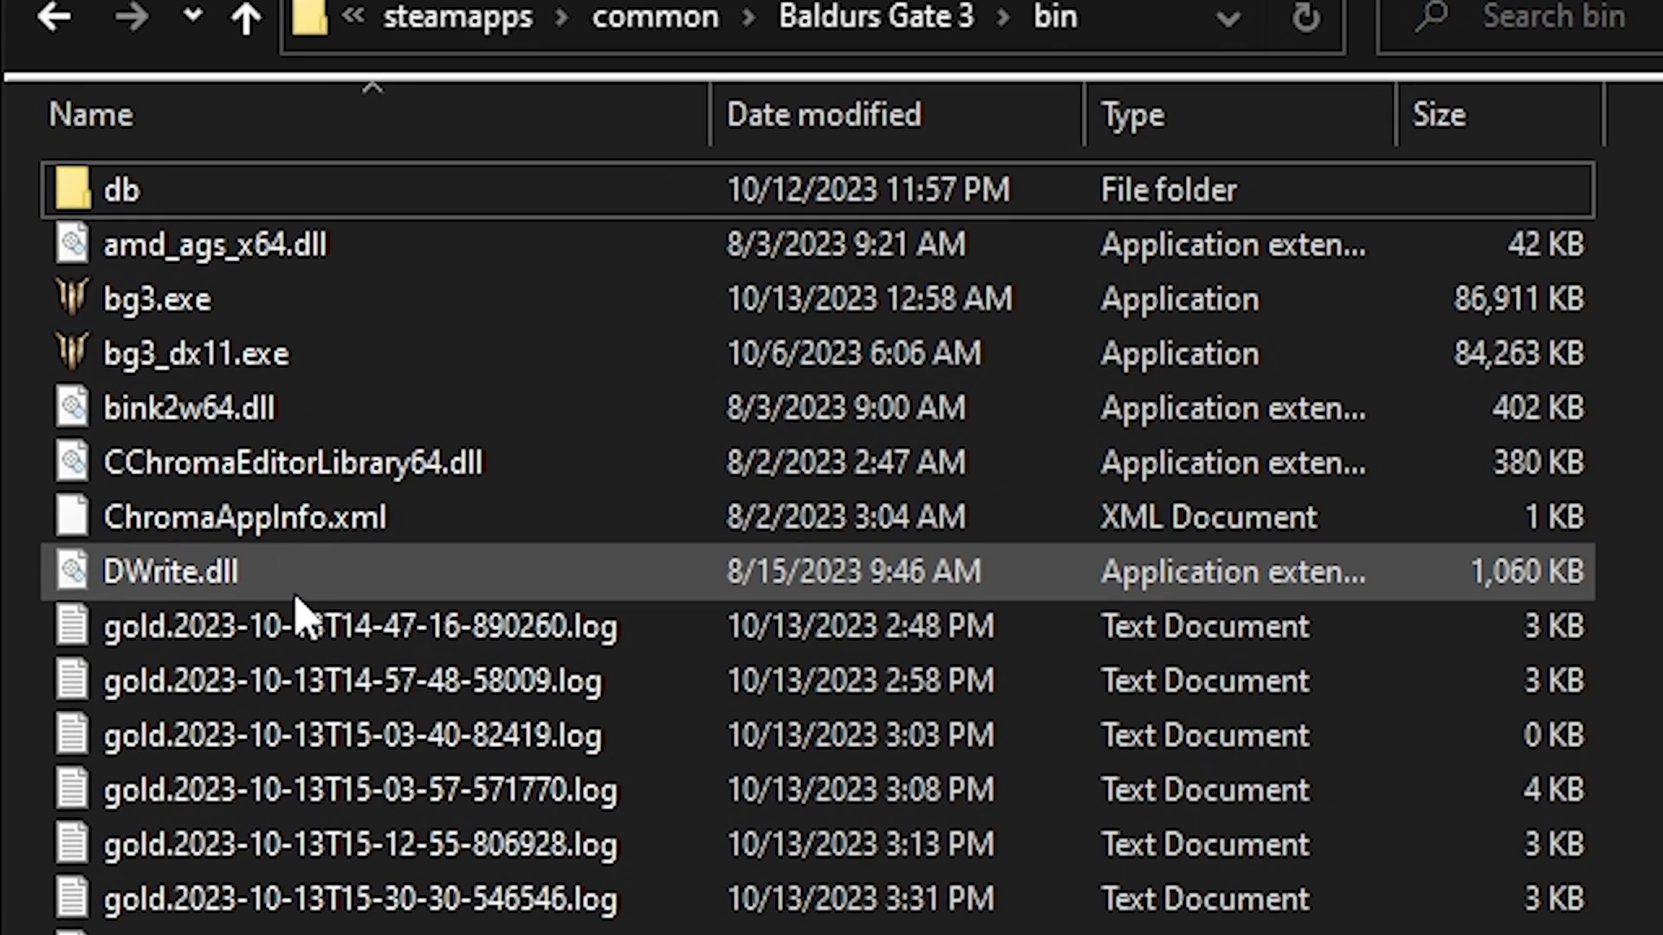
{"action": "mouse_move", "coordinate": [156, 555]}
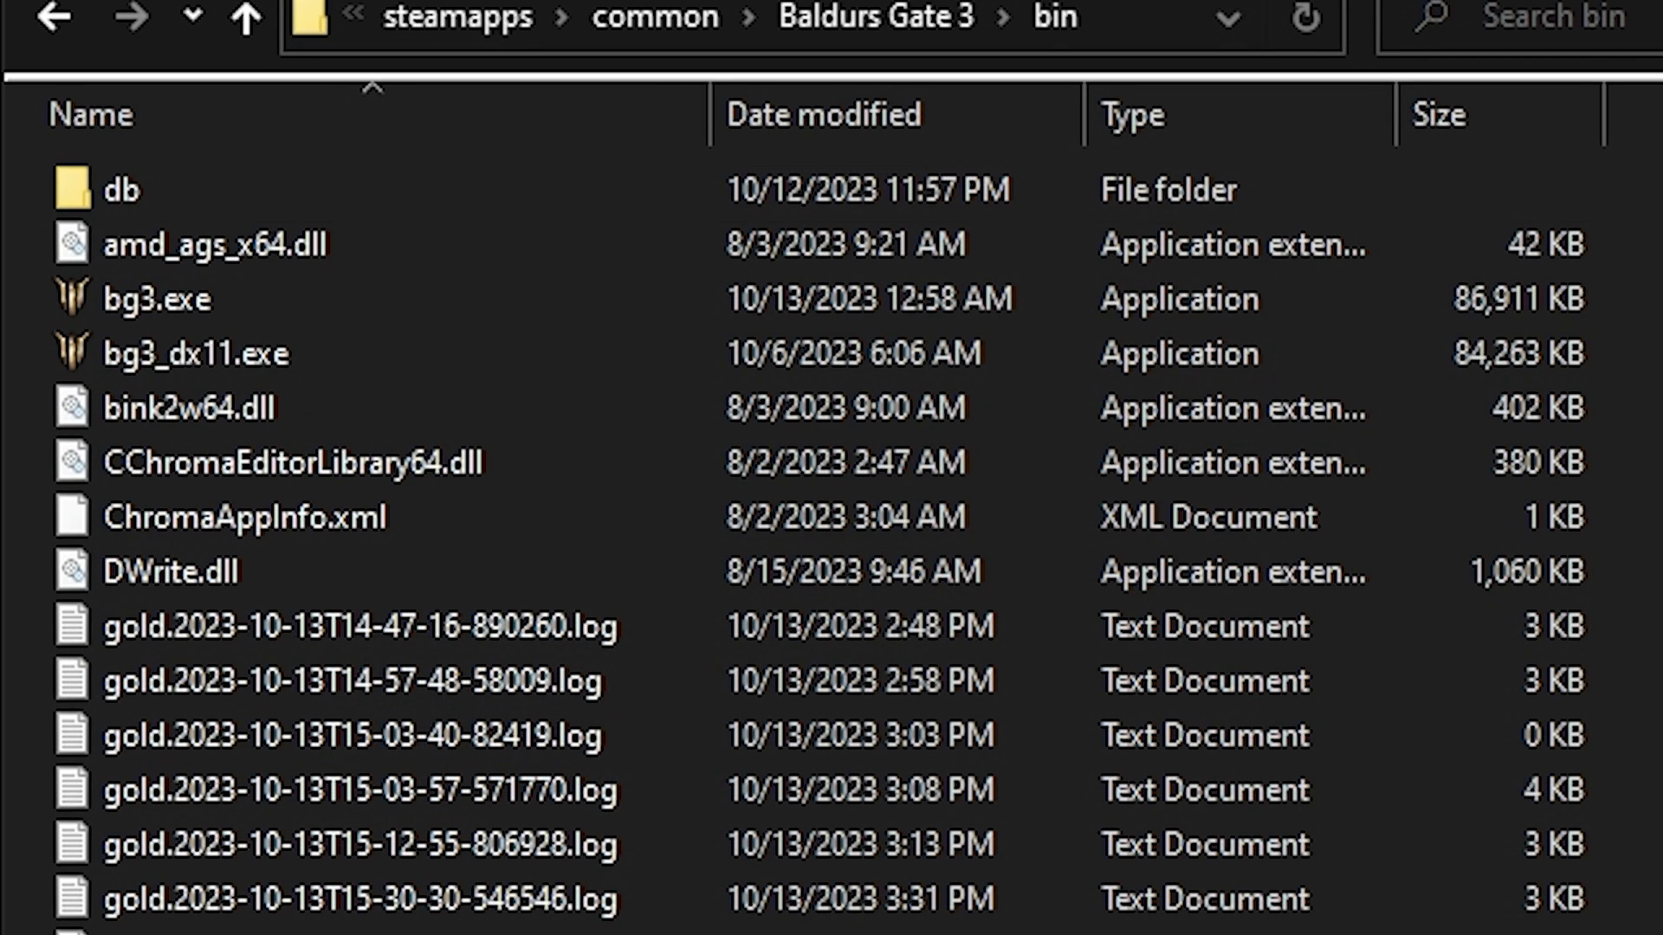
Open the Readme.txt of the Party Limit Begone mod and copy the mod's Mods folder into the game's Data folder
{"action": "key", "text": "alt+Up"}
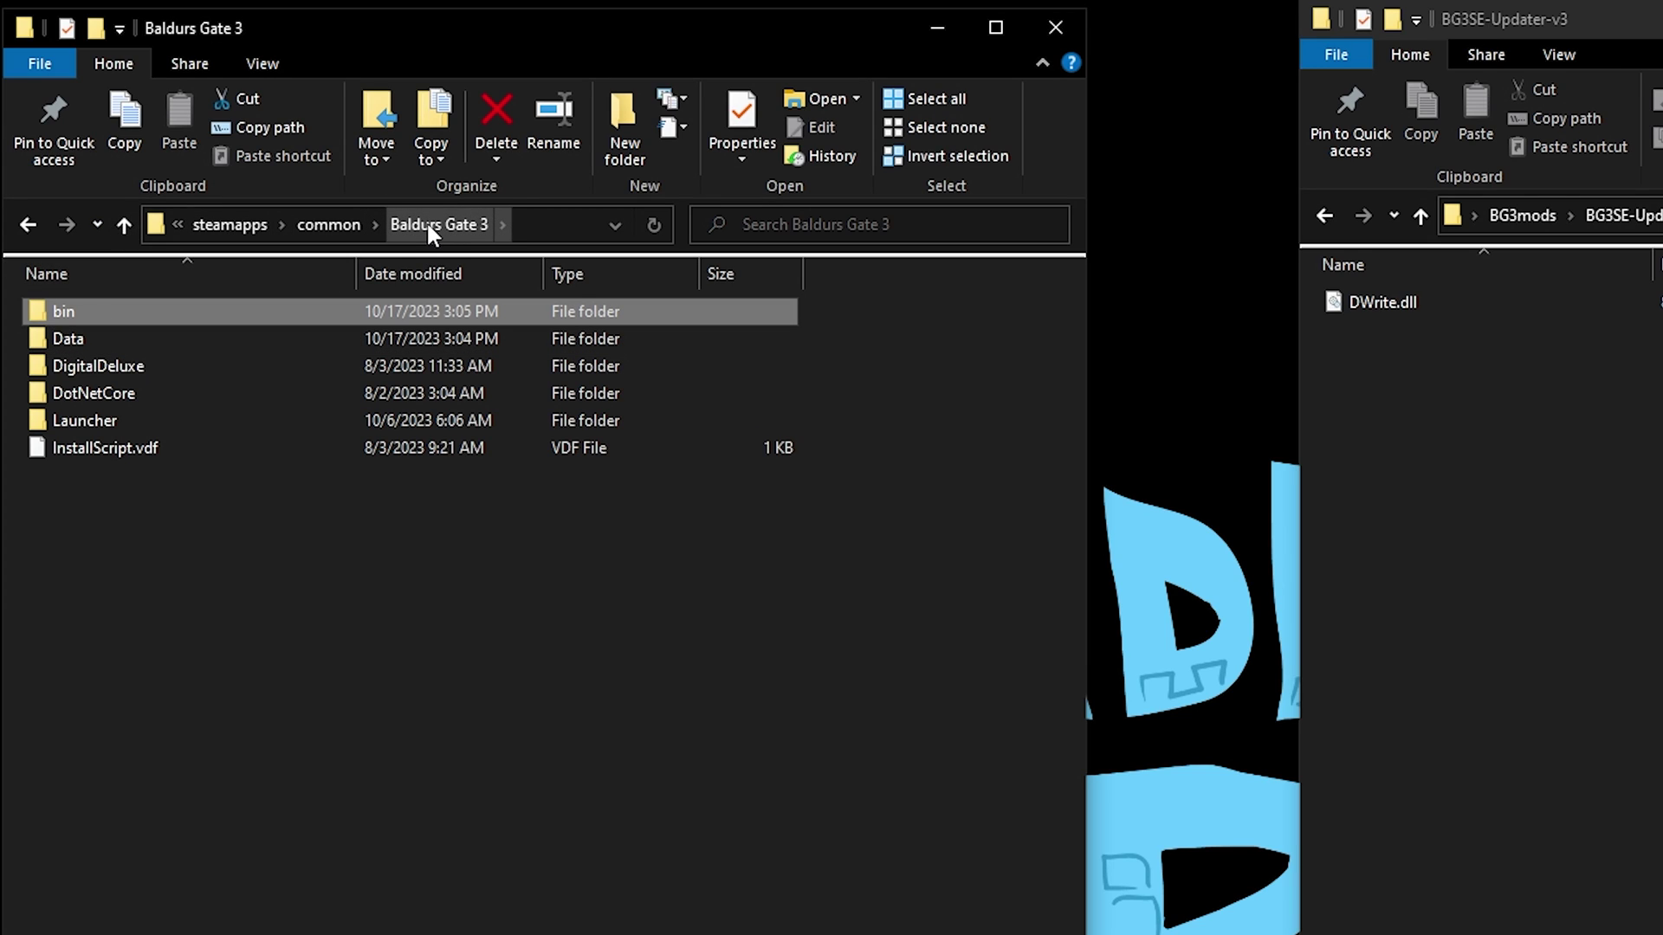
{"action": "double_click", "coordinate": [70, 337]}
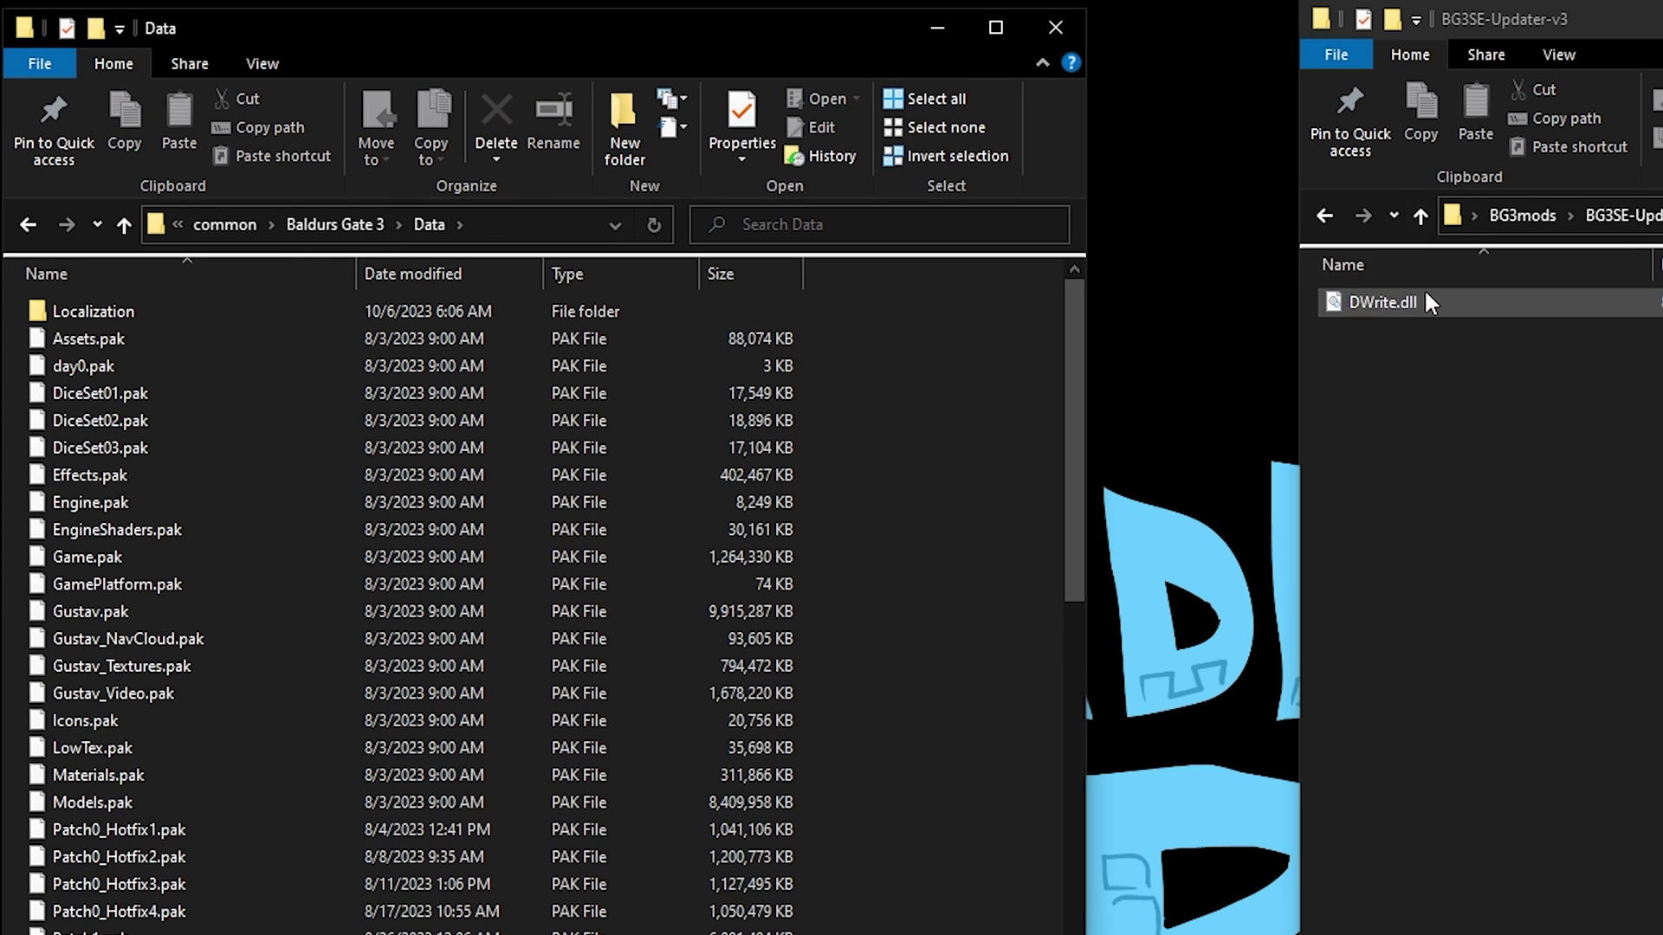
{"action": "left_click", "coordinate": [1421, 215]}
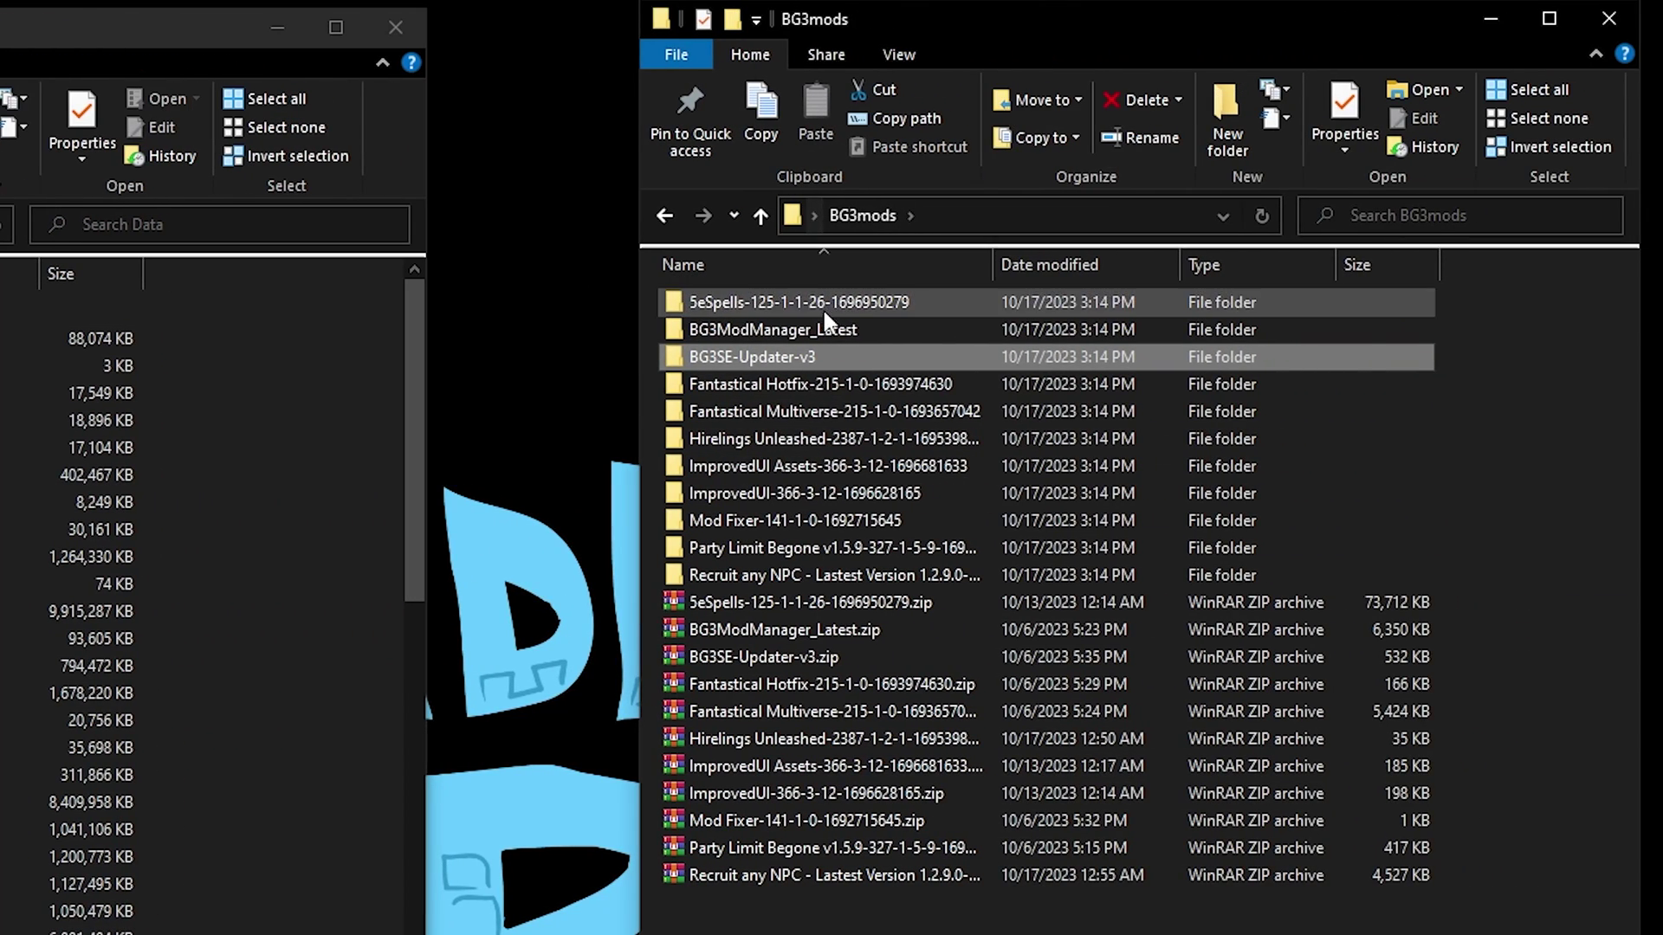
{"action": "double_click", "coordinate": [803, 546]}
{"action": "double_click", "coordinate": [728, 384]}
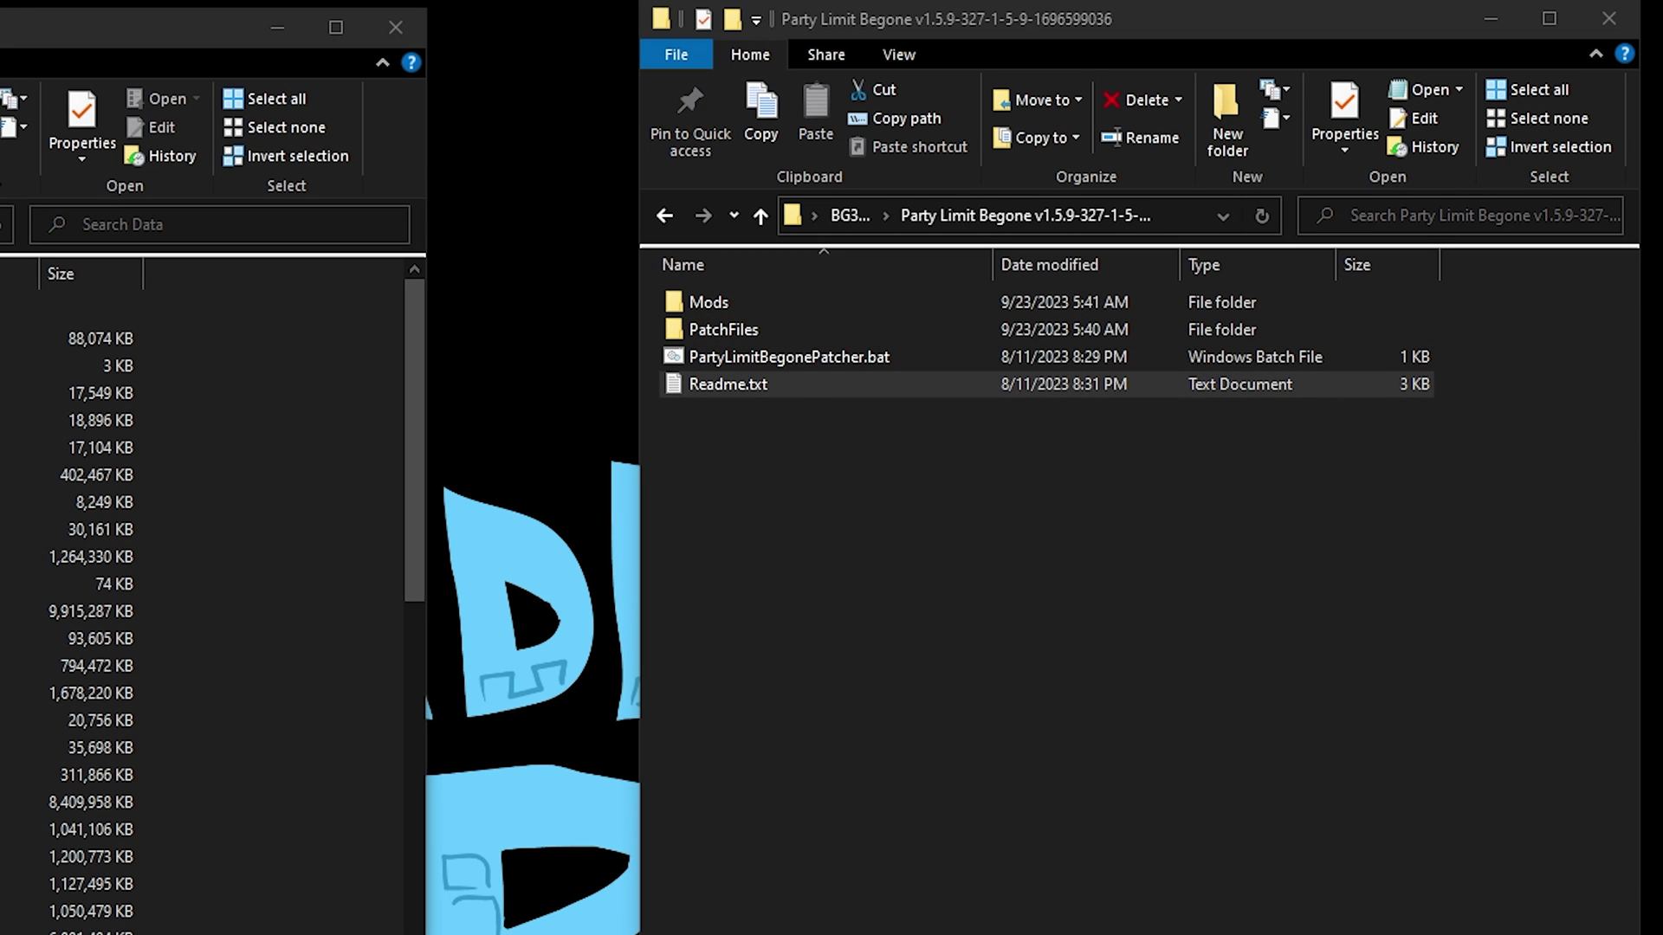
{"action": "left_click_drag", "start_coordinate": [990, 478], "coordinate": [959, 485]}
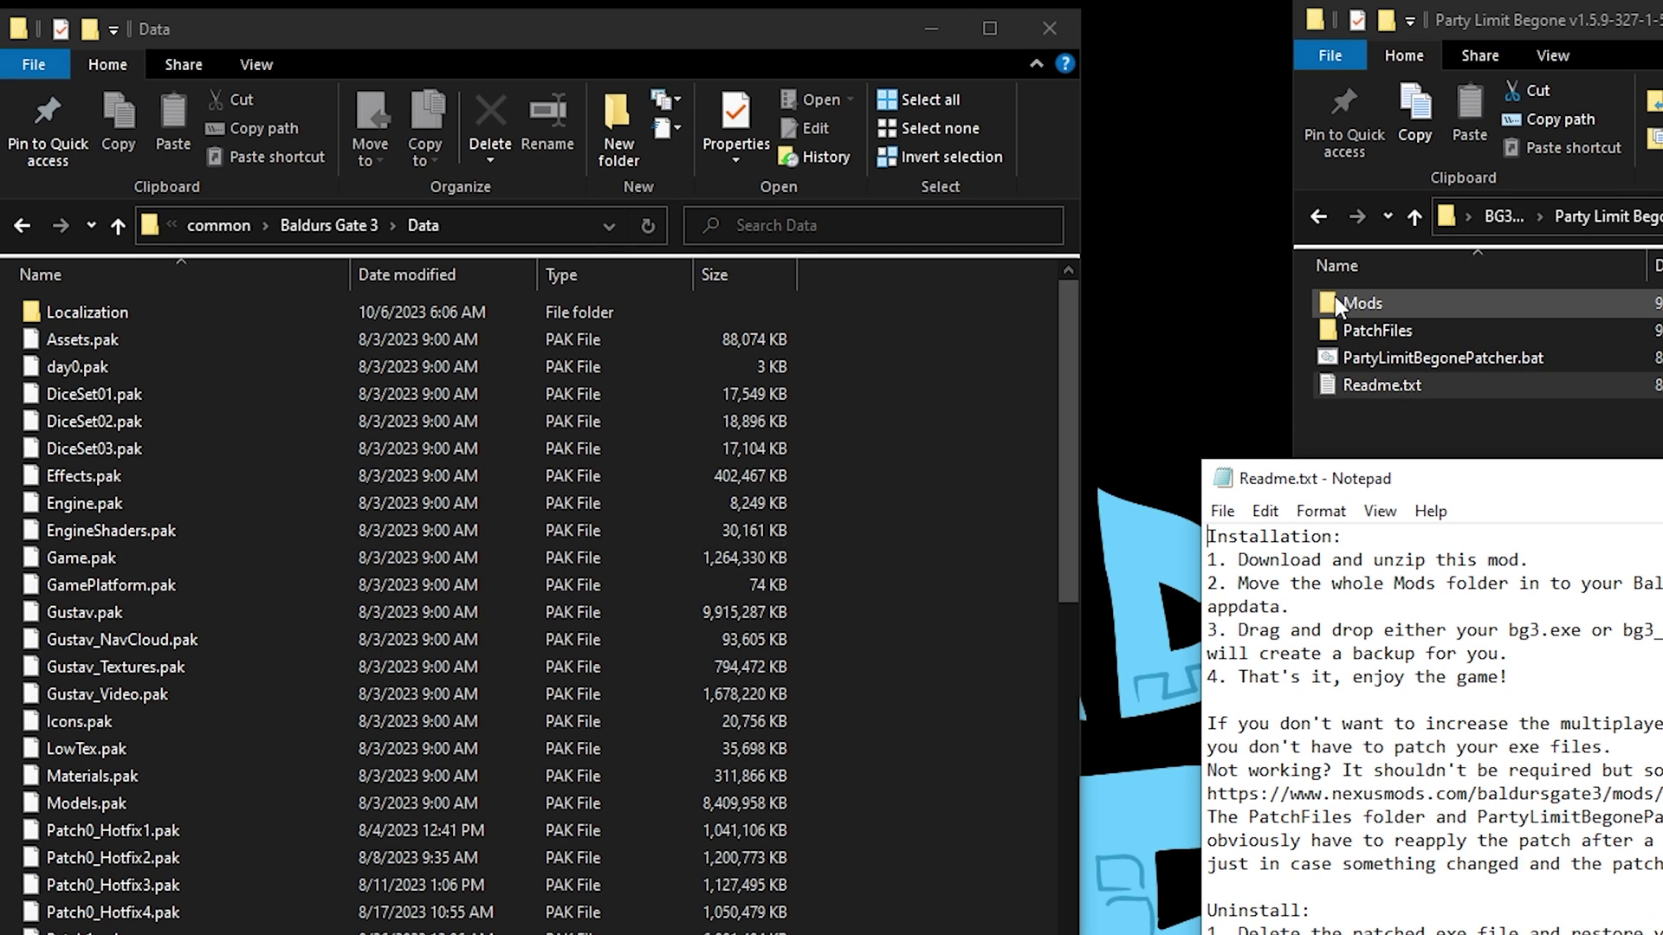
{"action": "left_click_drag", "start_coordinate": [1333, 297], "coordinate": [839, 372]}
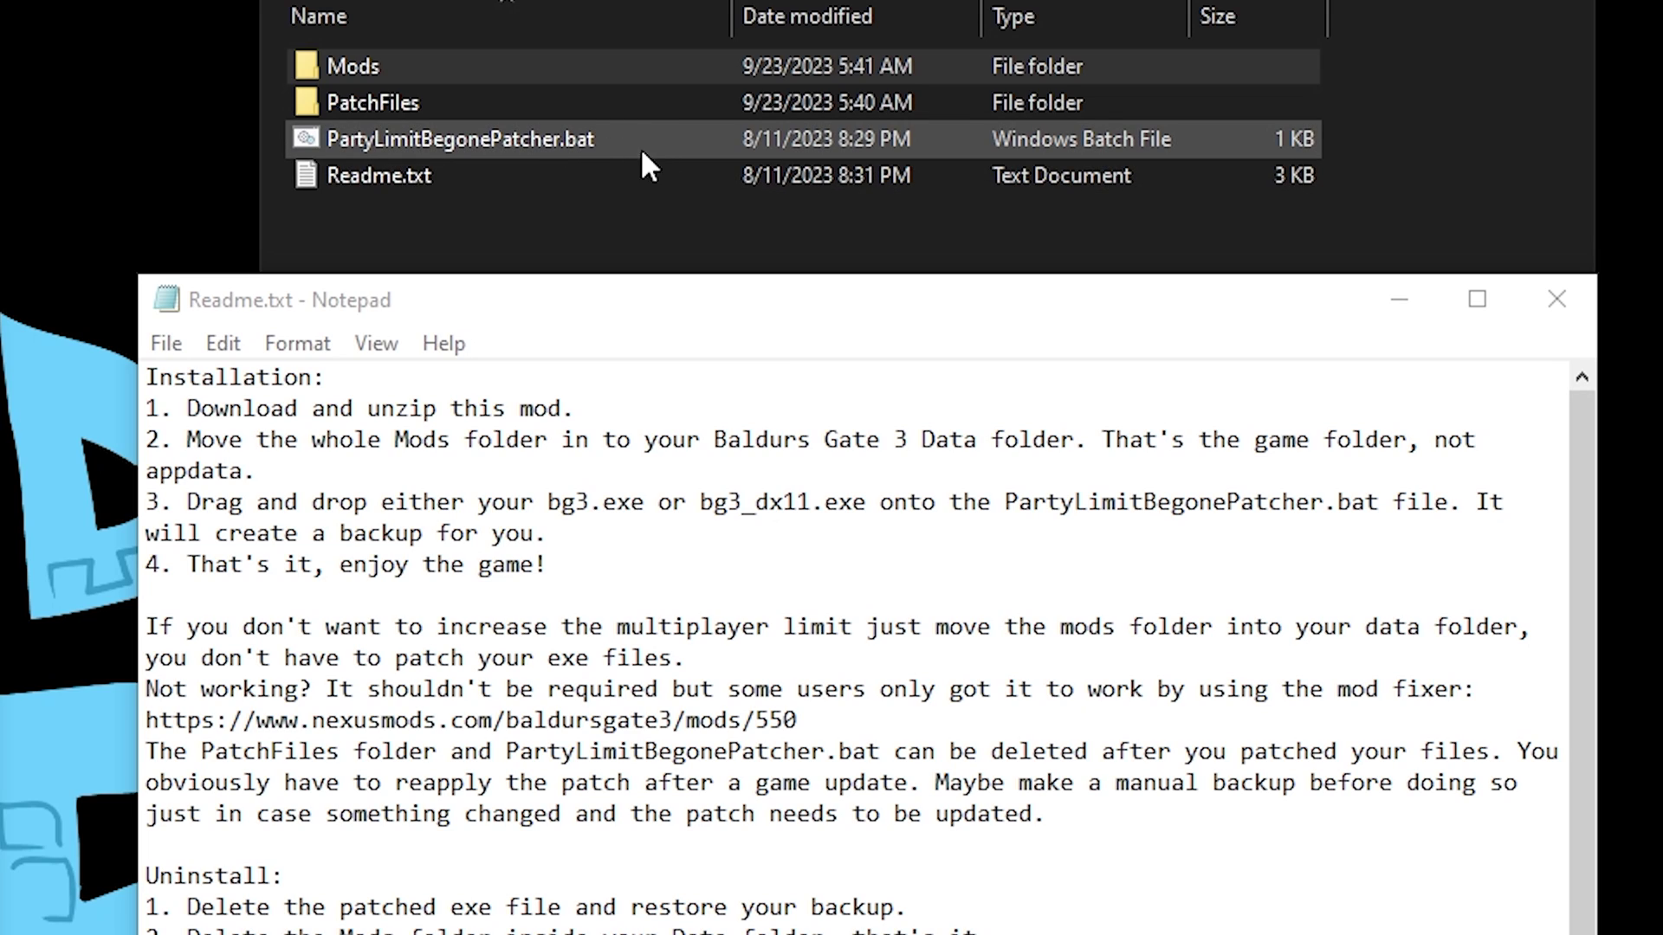
Switch to Baldur's Gate 3, talk to Karlach at the camp and choose the second dialogue option
{"action": "left_click", "coordinate": [352, 408]}
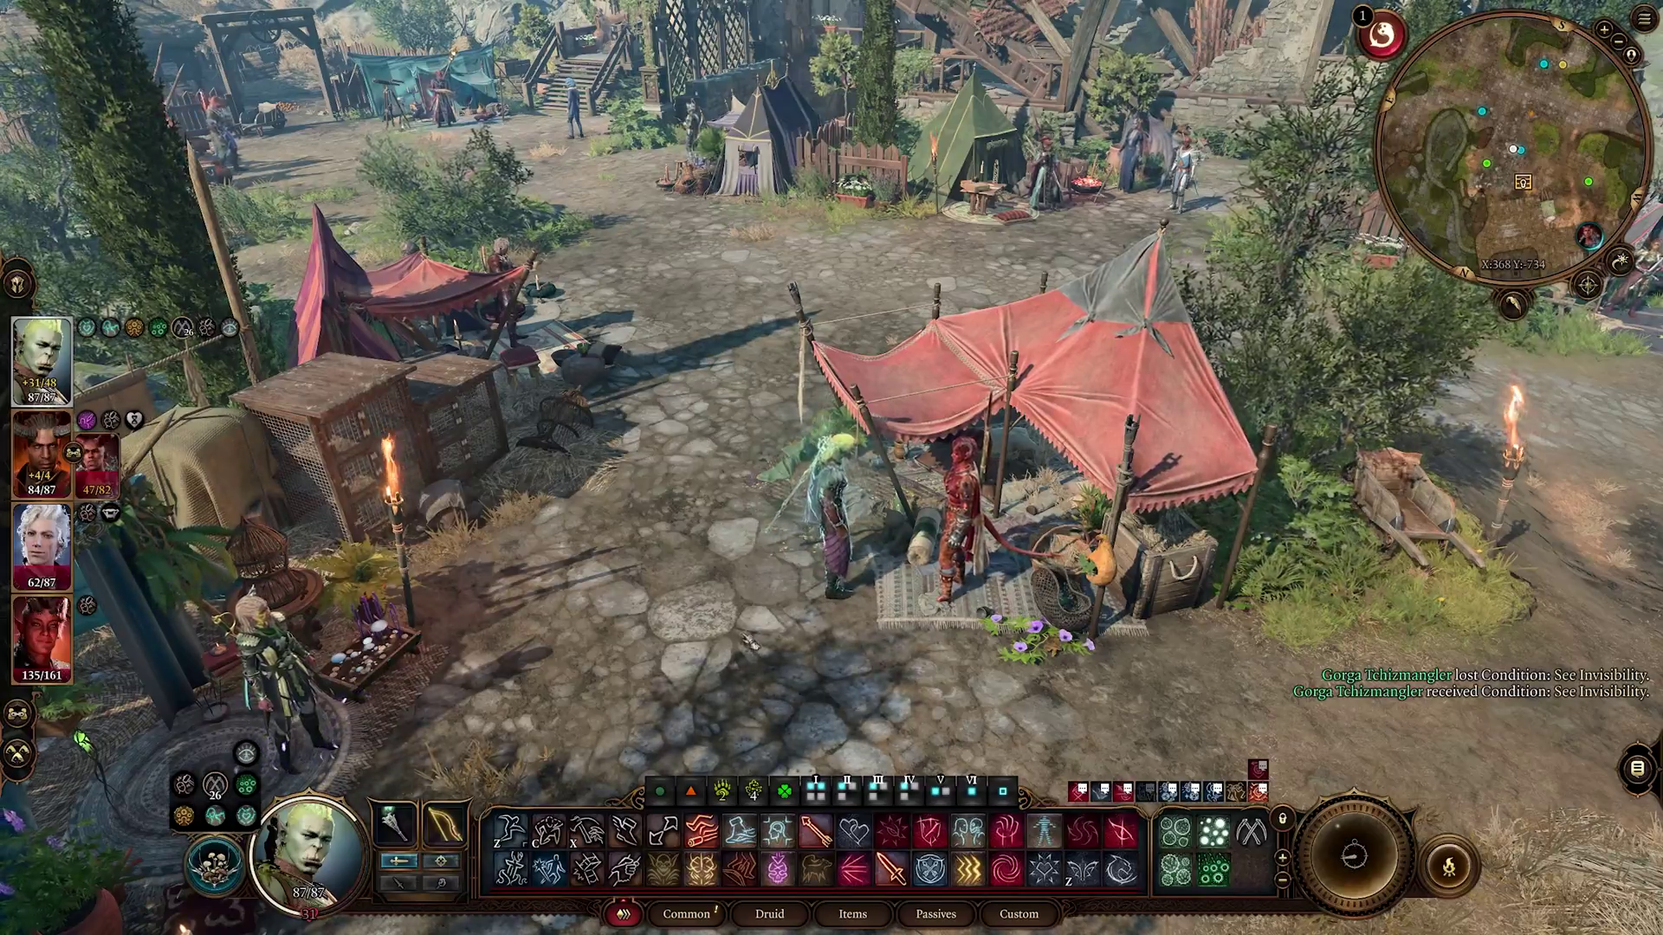
{"action": "left_click", "coordinate": [900, 637]}
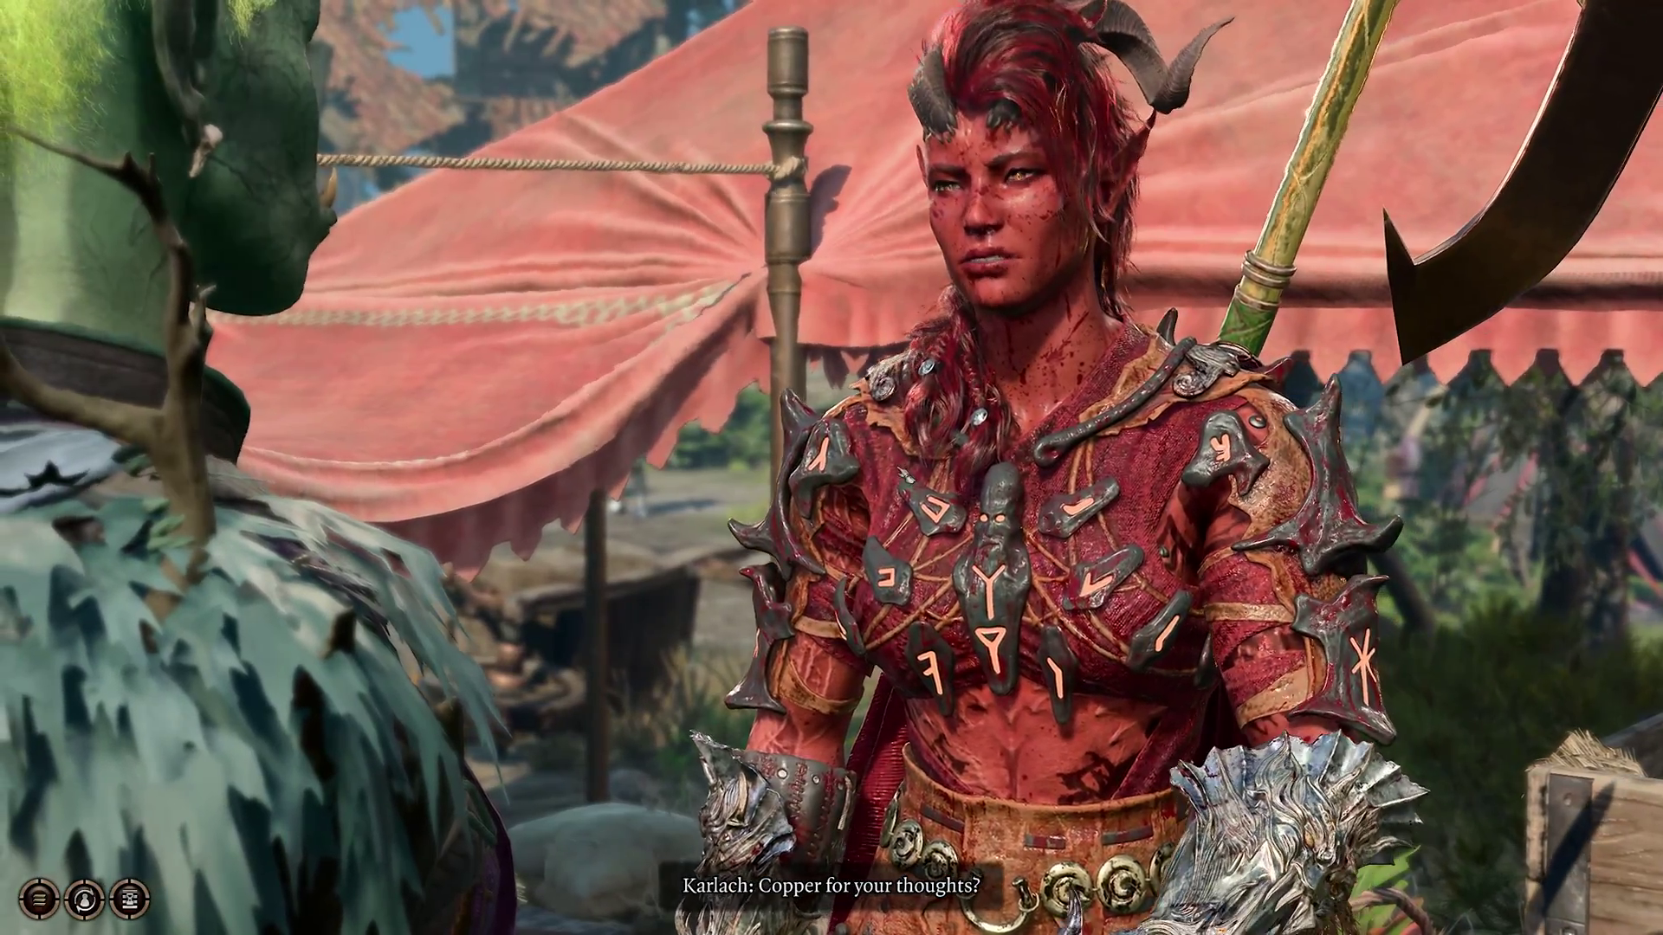
{"action": "key", "text": "2"}
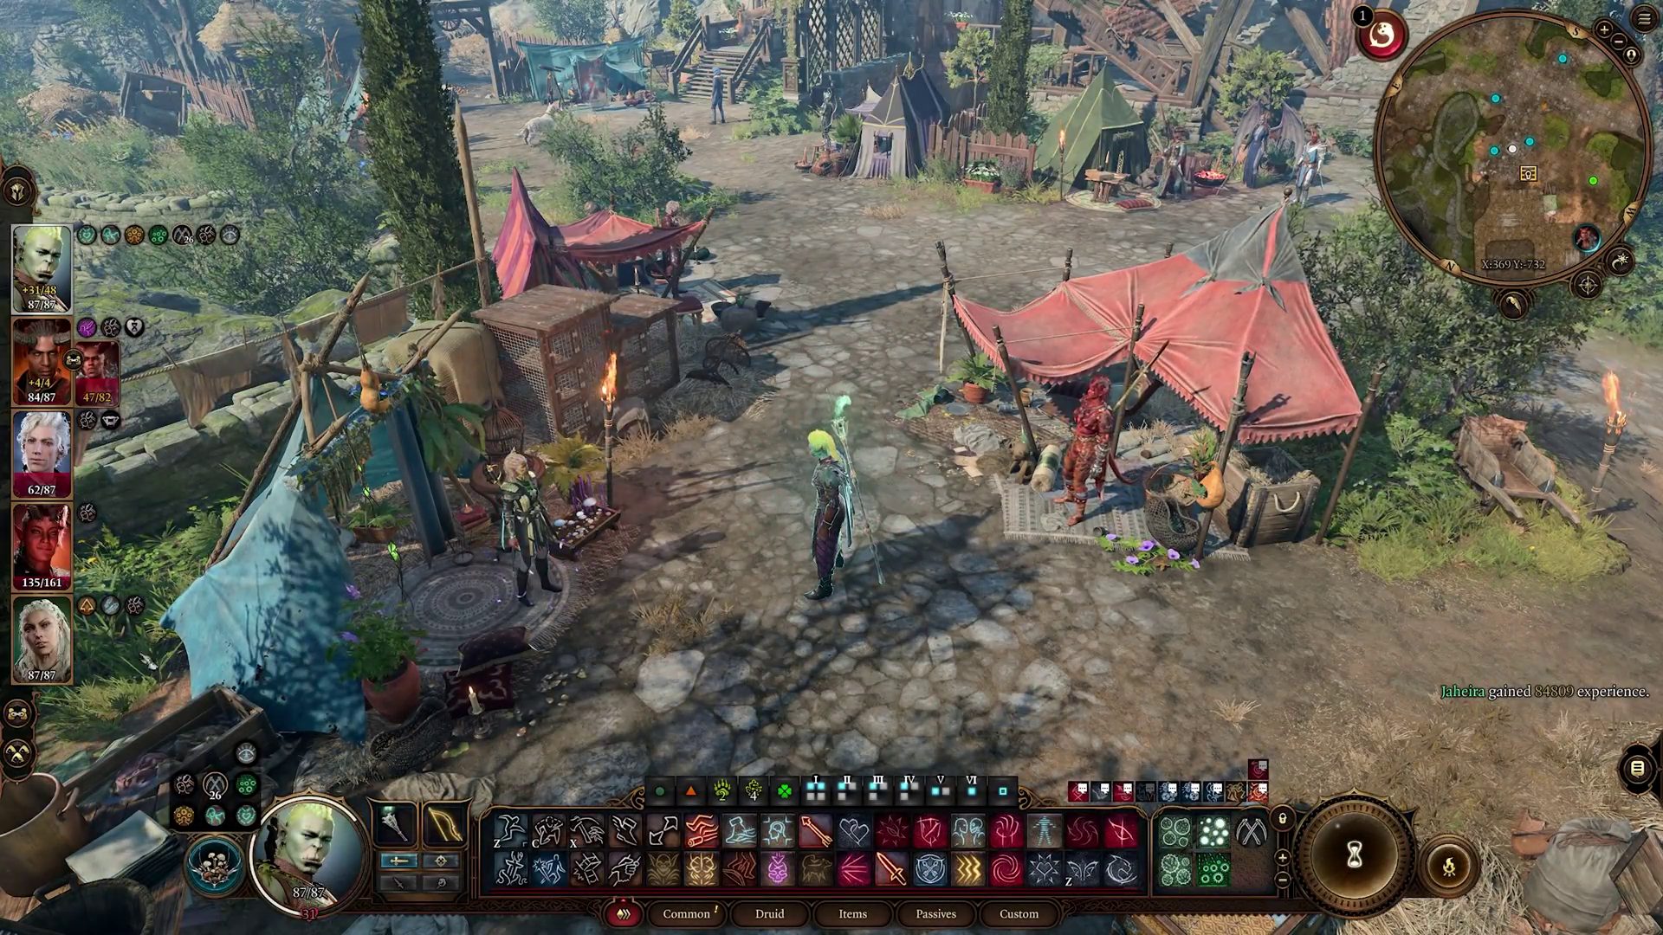
Walk through the camp to the green tent and cast the Add Or Remove cantrip on Mizora
{"action": "left_click", "coordinate": [1316, 667]}
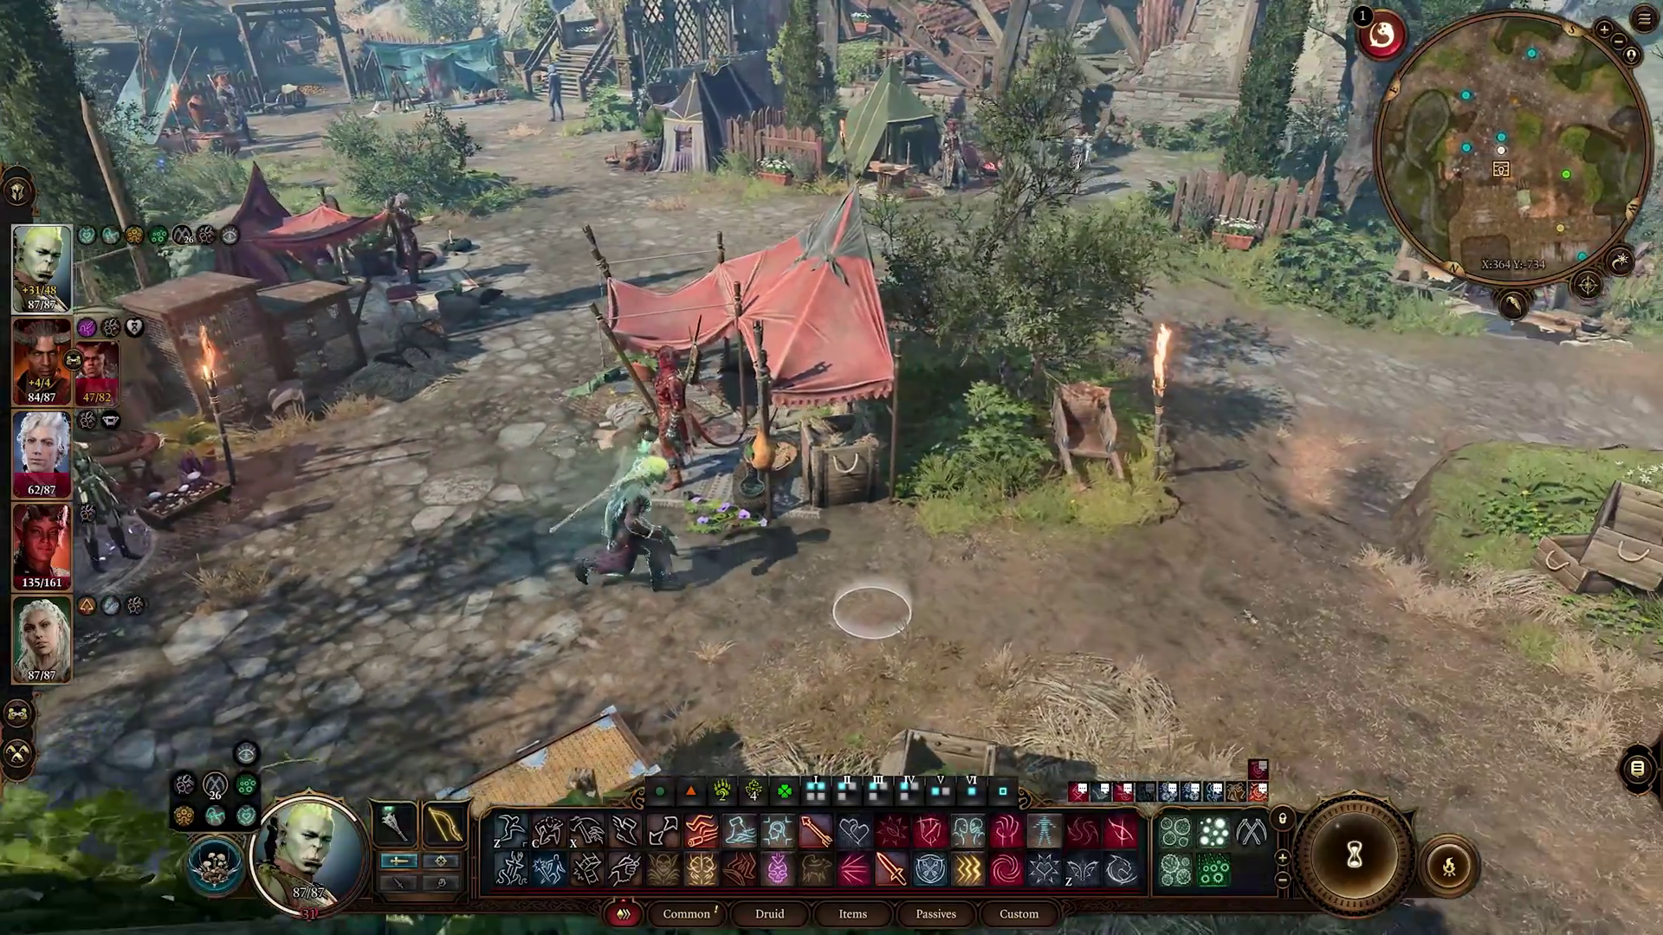
{"action": "left_click", "coordinate": [919, 186]}
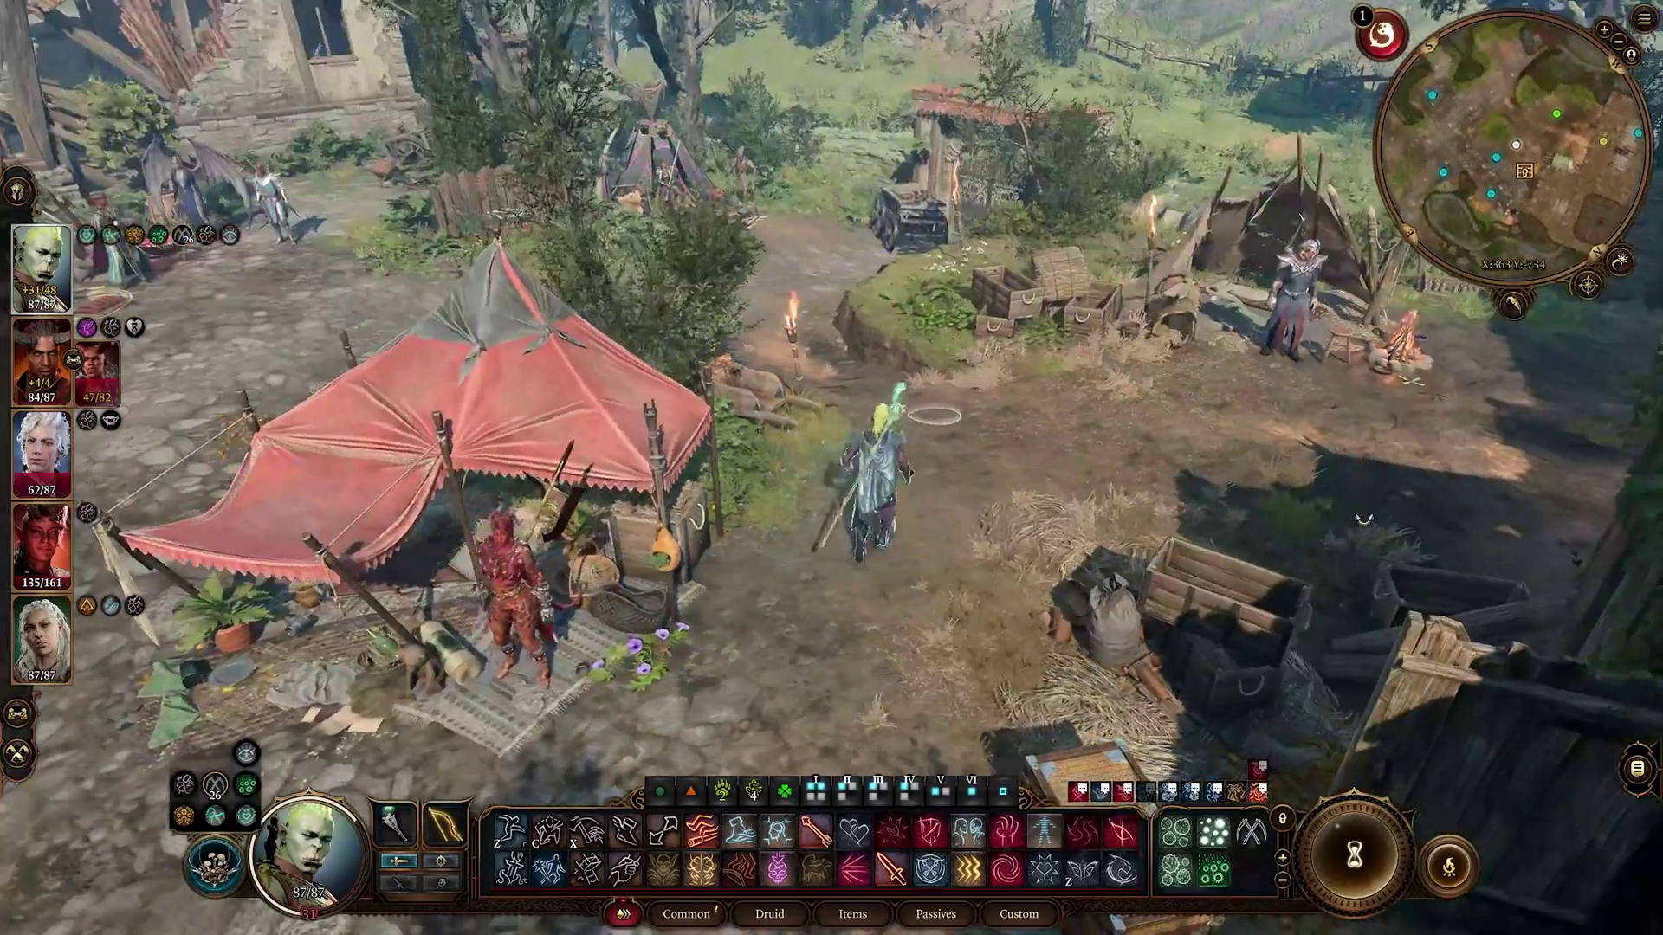
{"action": "scroll", "coordinate": [774, 372], "scroll_direction": "up", "scroll_amount": 3}
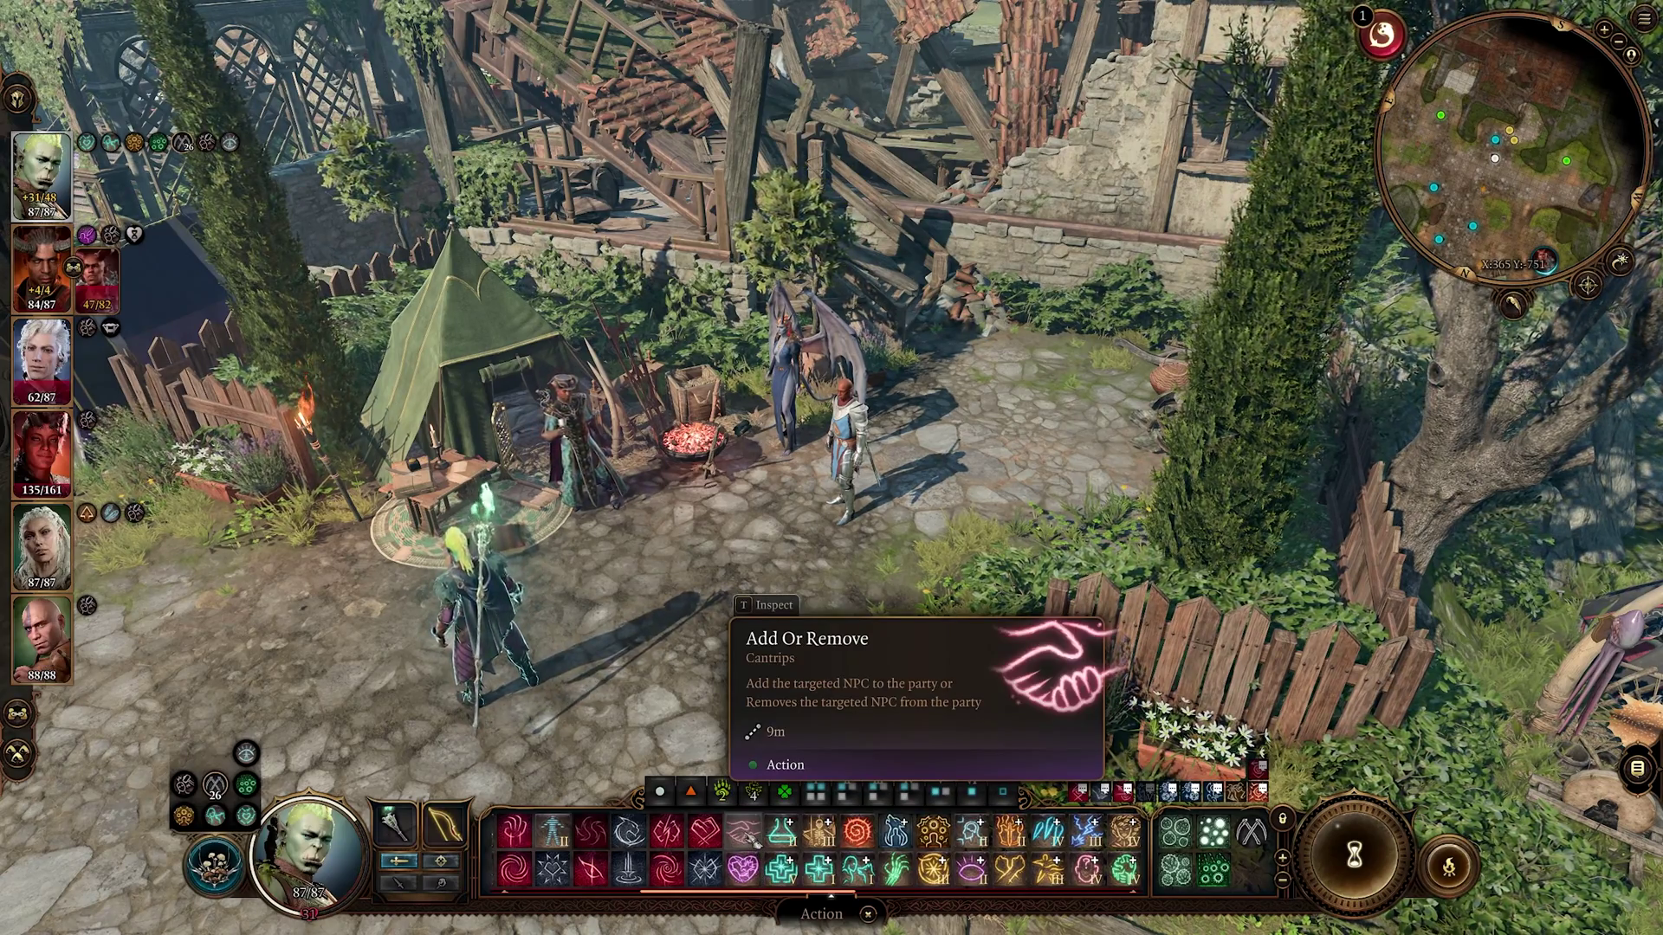
{"action": "left_click", "coordinate": [746, 834]}
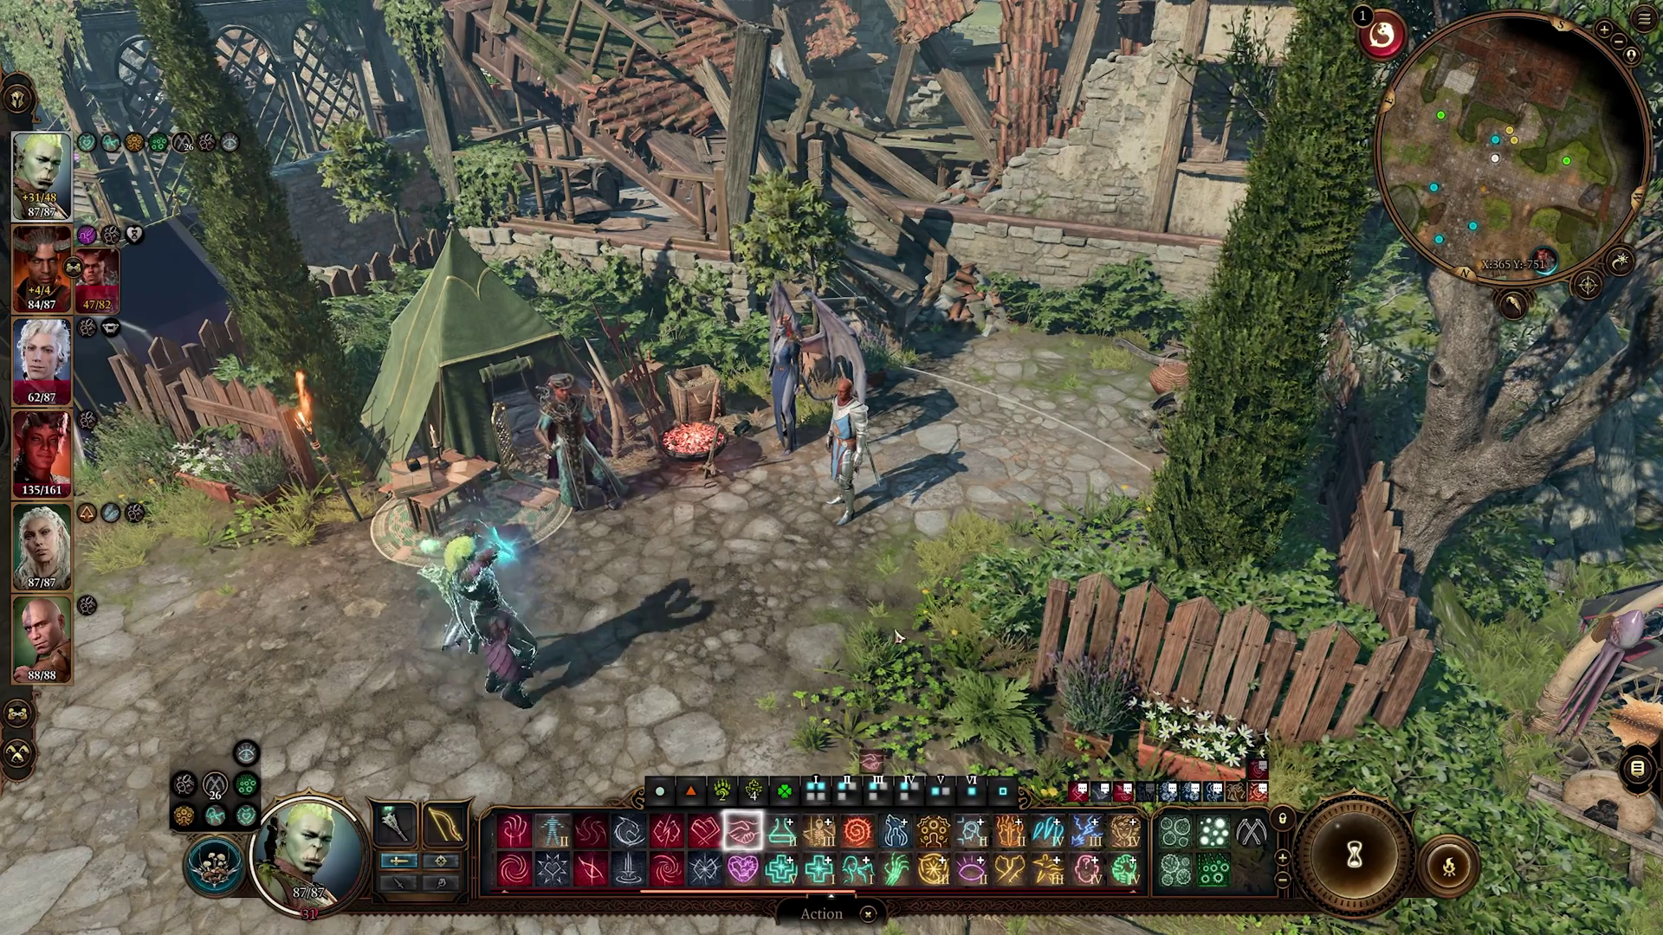
{"action": "left_click", "coordinate": [784, 356]}
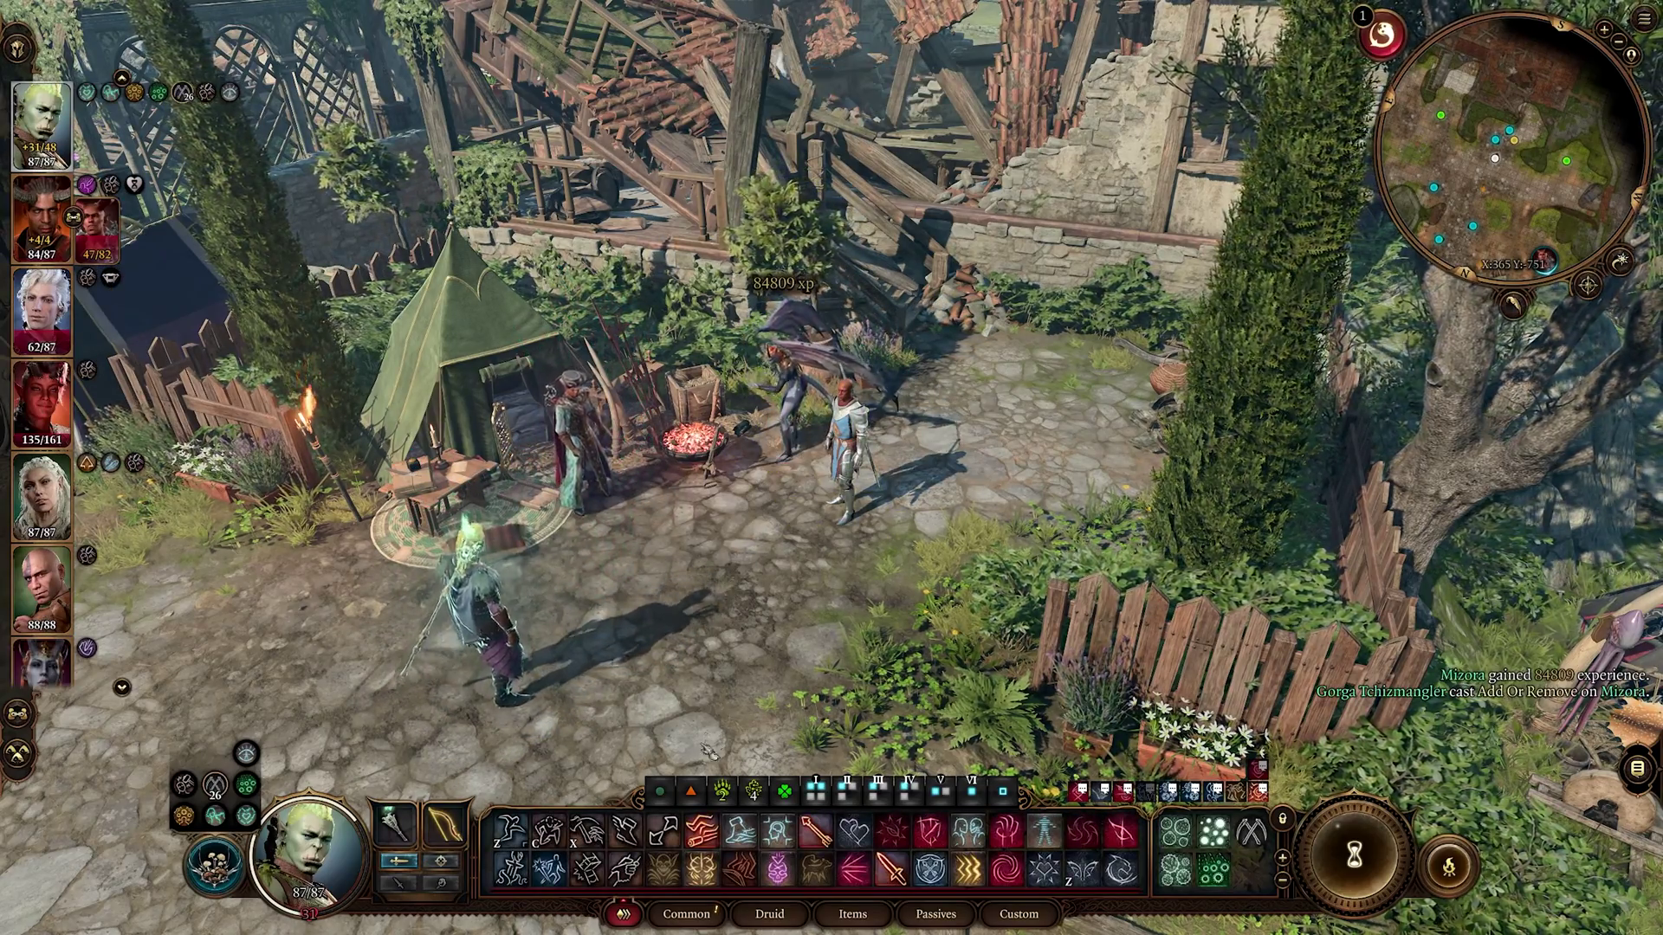
Find the Add Or Remove cantrip among the action spells and cast it on Duke Ulder Ravengard
{"action": "scroll", "coordinate": [43, 641], "scroll_direction": "down", "scroll_amount": 1}
{"action": "mouse_move", "coordinate": [50, 658]}
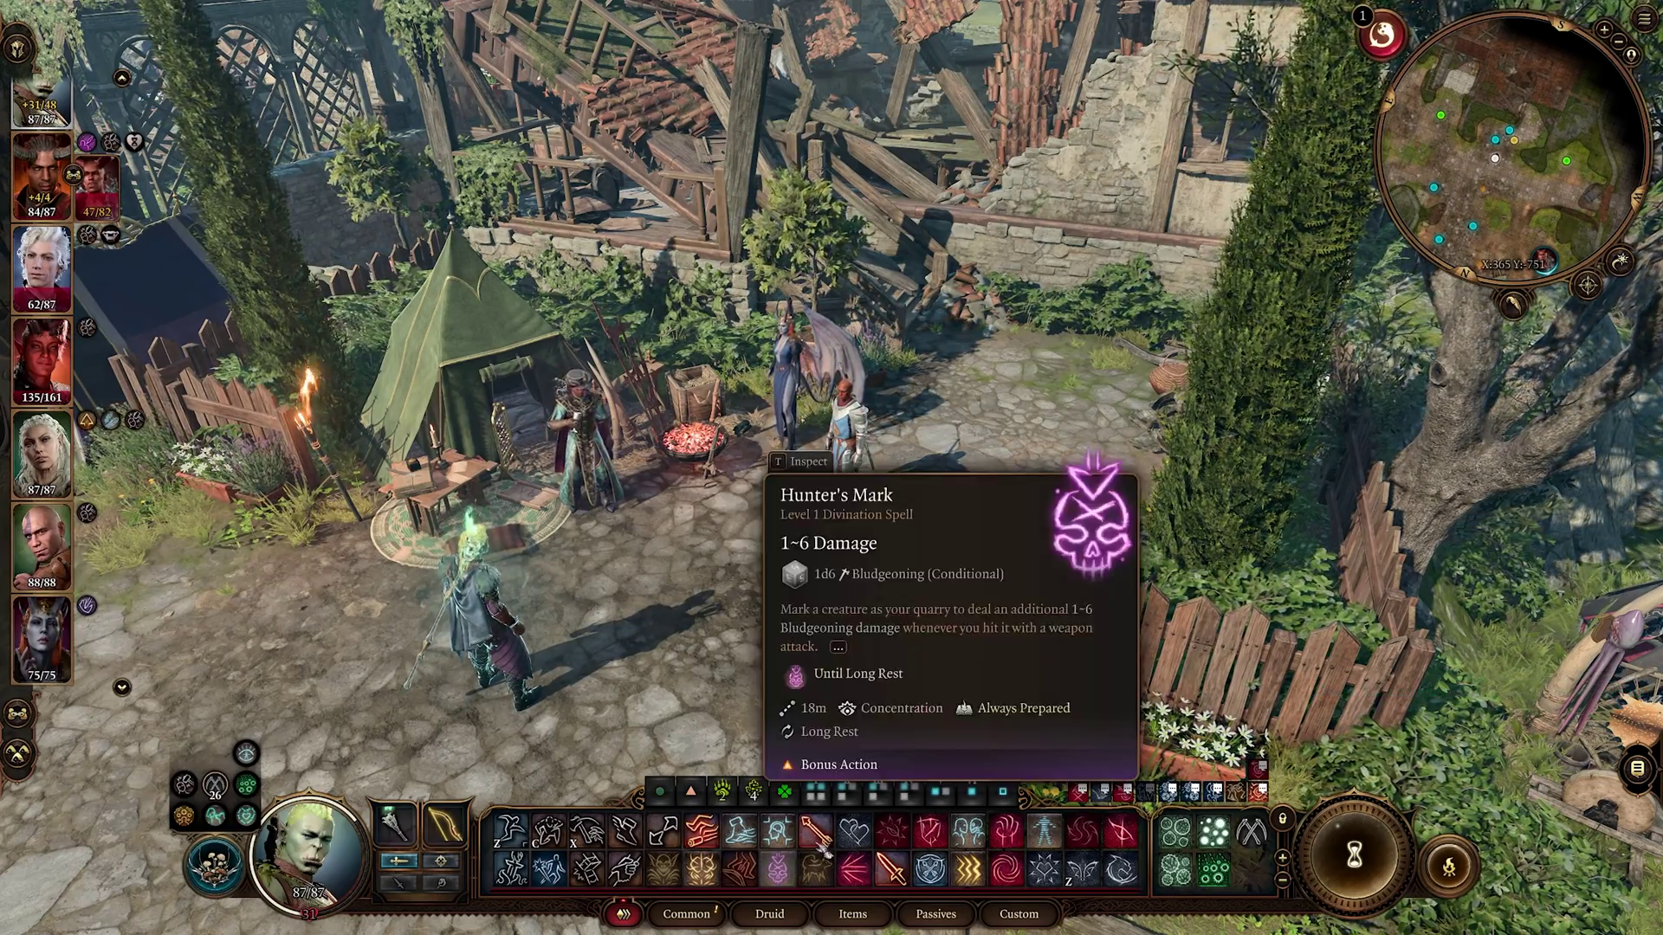
{"action": "left_click", "coordinate": [662, 795]}
{"action": "scroll", "coordinate": [1064, 847], "scroll_direction": "down", "scroll_amount": 3}
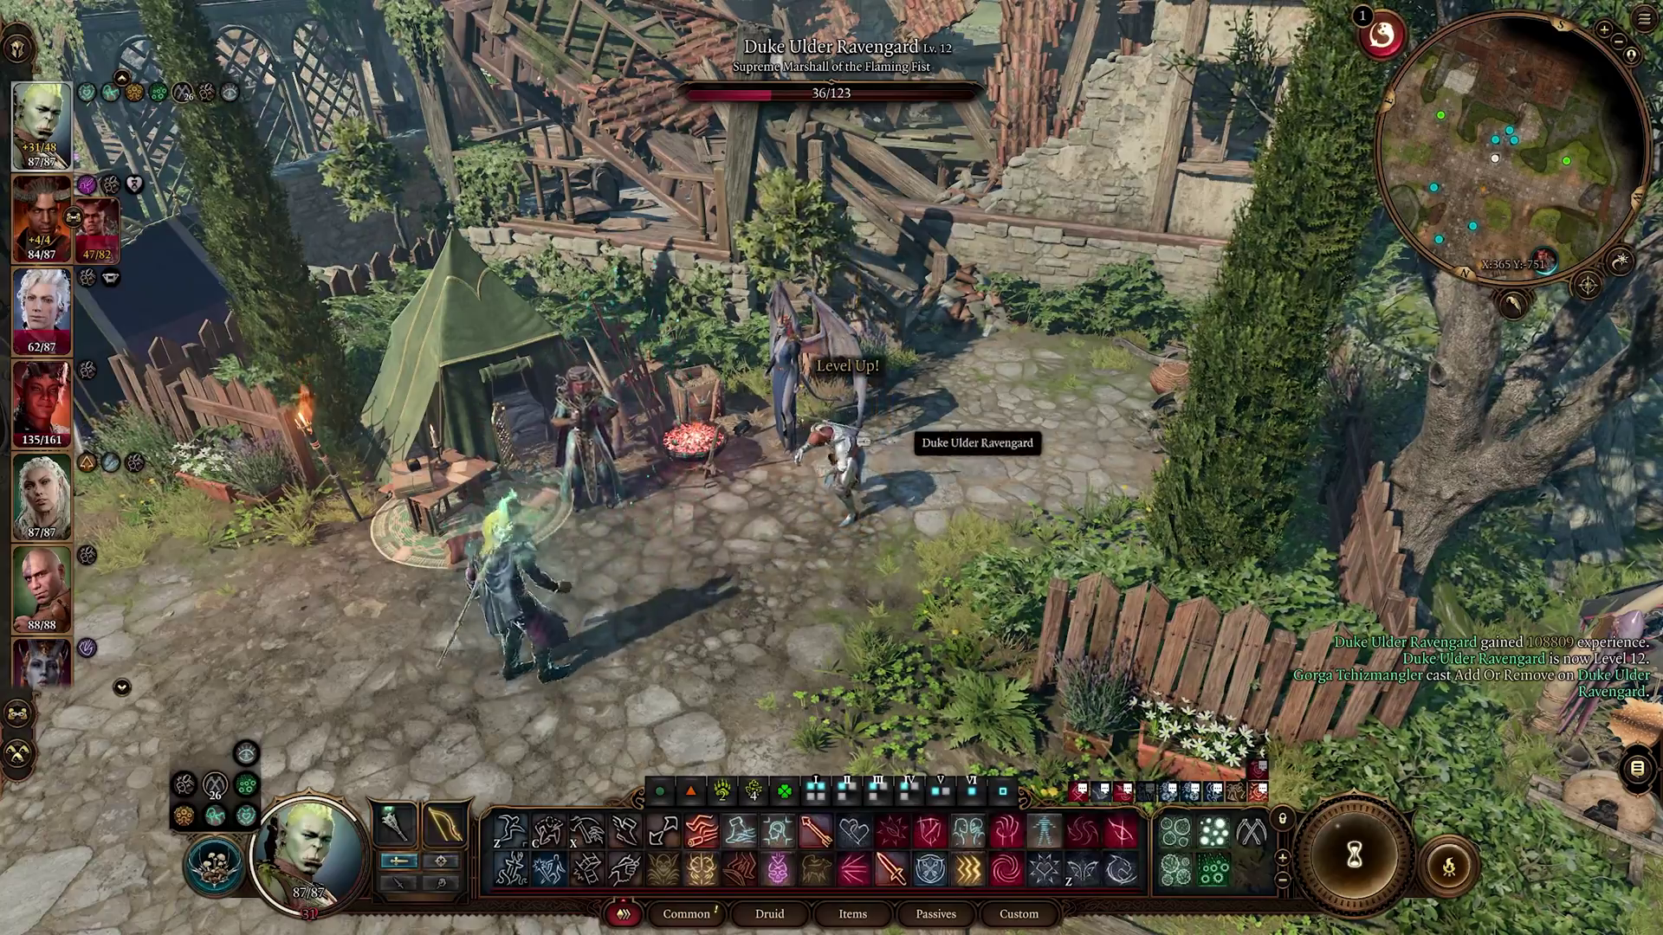
Take control of Duke Ulder Ravengard and Mizora in turn, readying the Dimension Door spell with Mizora
{"action": "scroll", "coordinate": [52, 537], "scroll_direction": "down", "scroll_amount": 2}
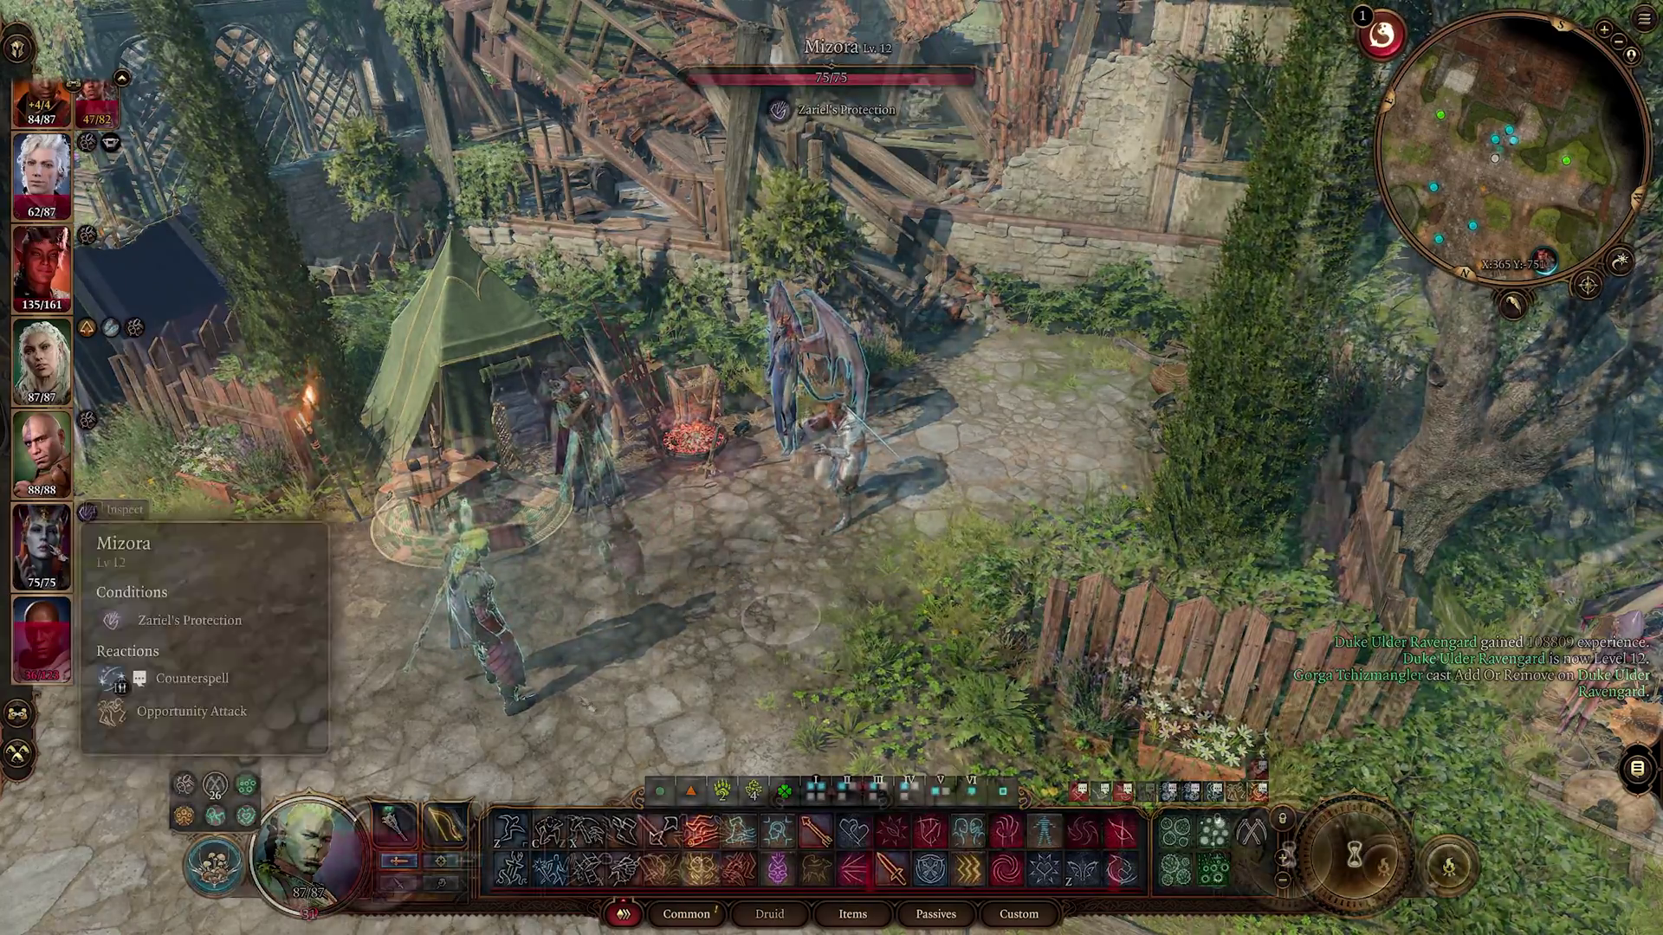
{"action": "left_click", "coordinate": [41, 639]}
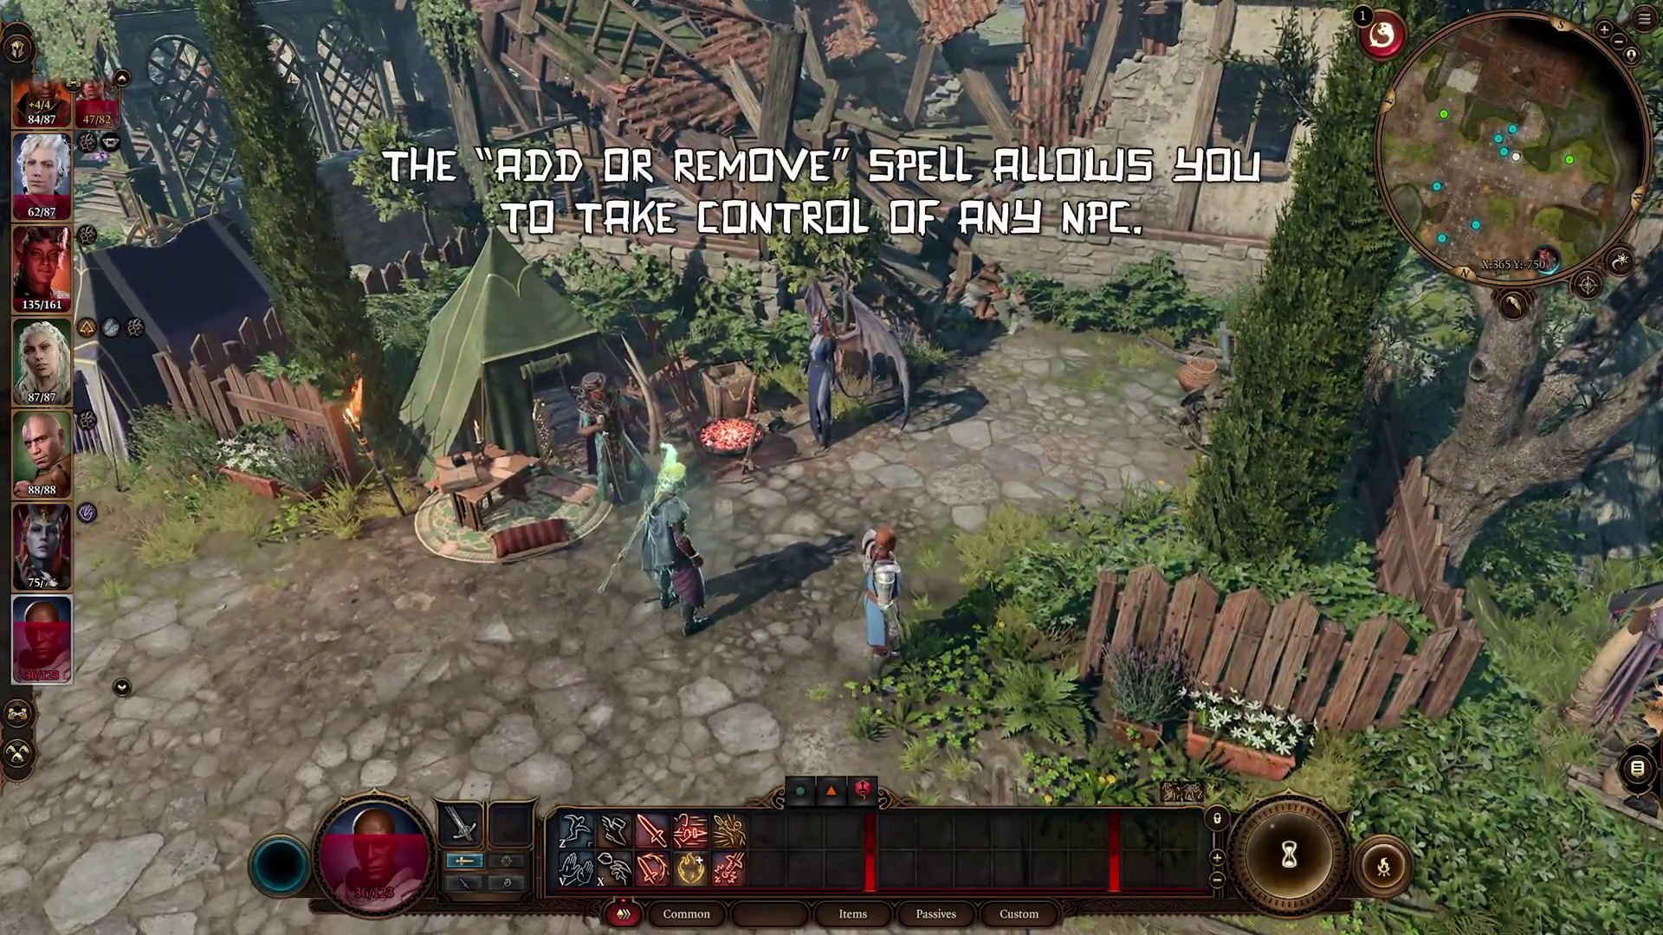
{"action": "left_click", "coordinate": [41, 546]}
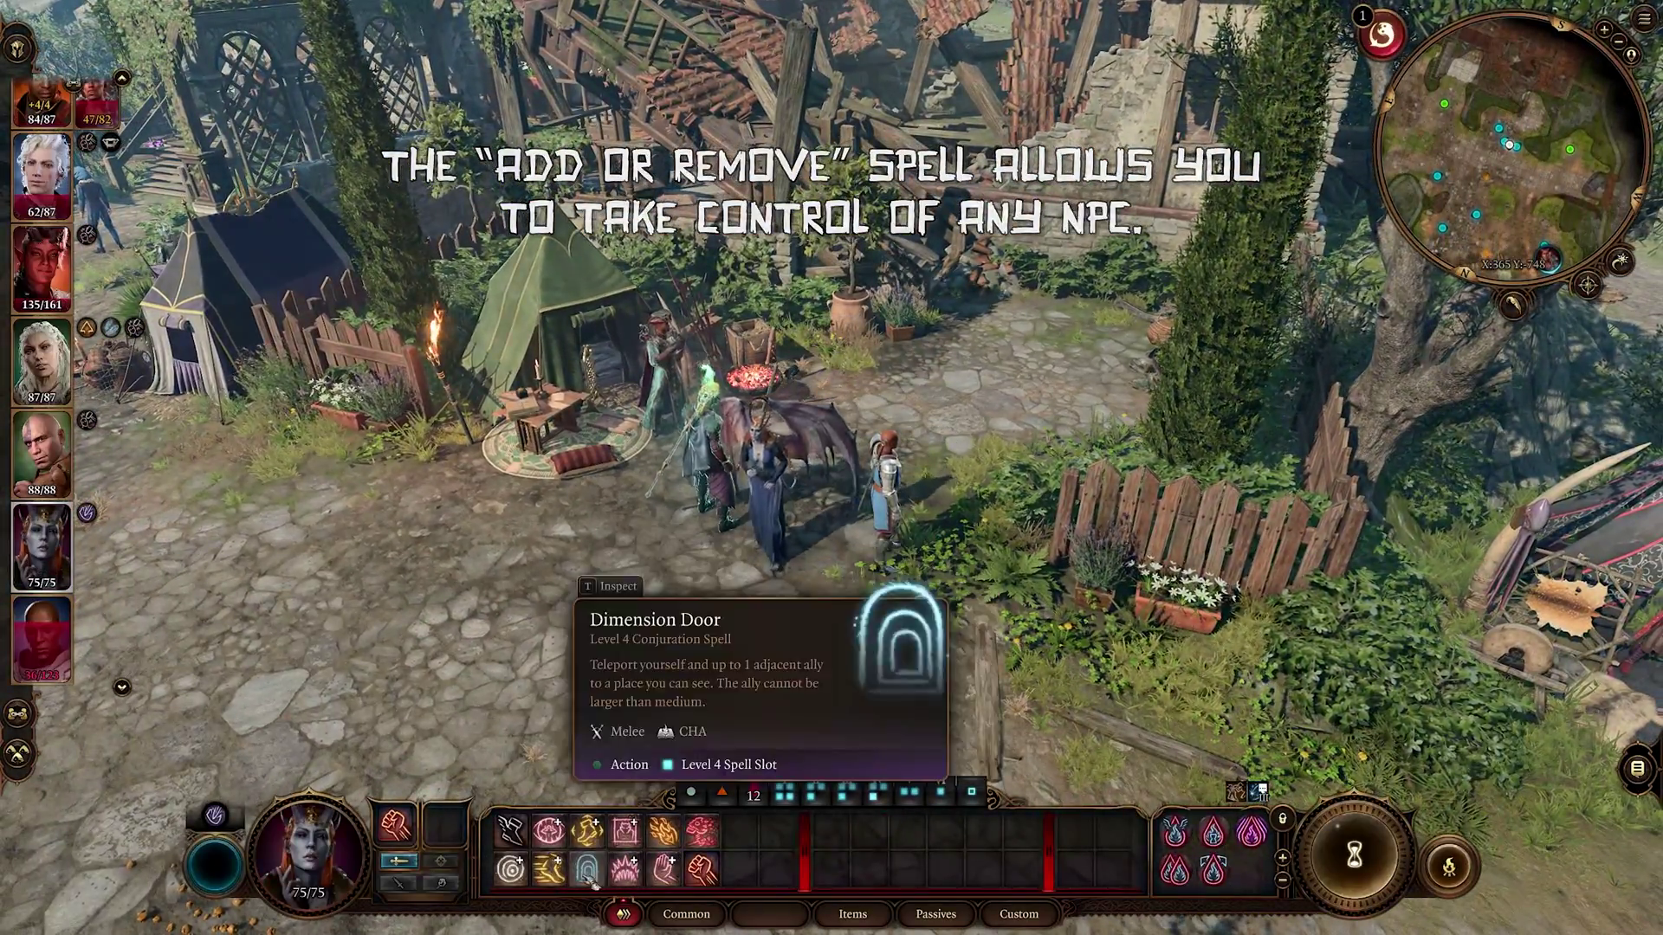
{"action": "left_click", "coordinate": [587, 868]}
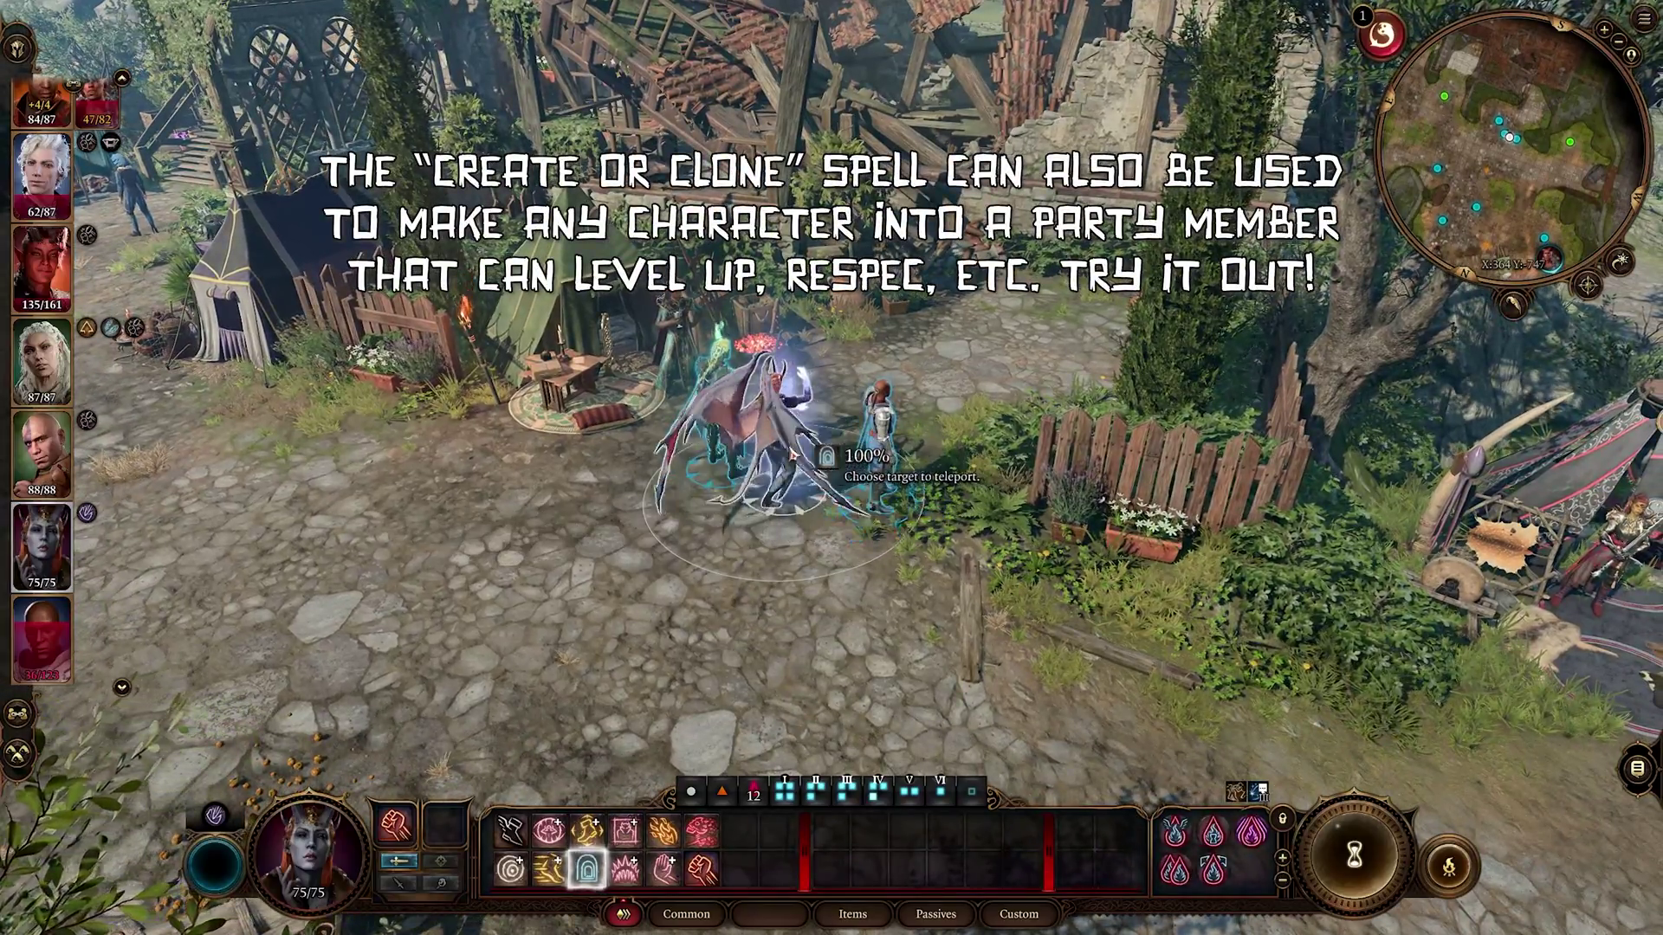